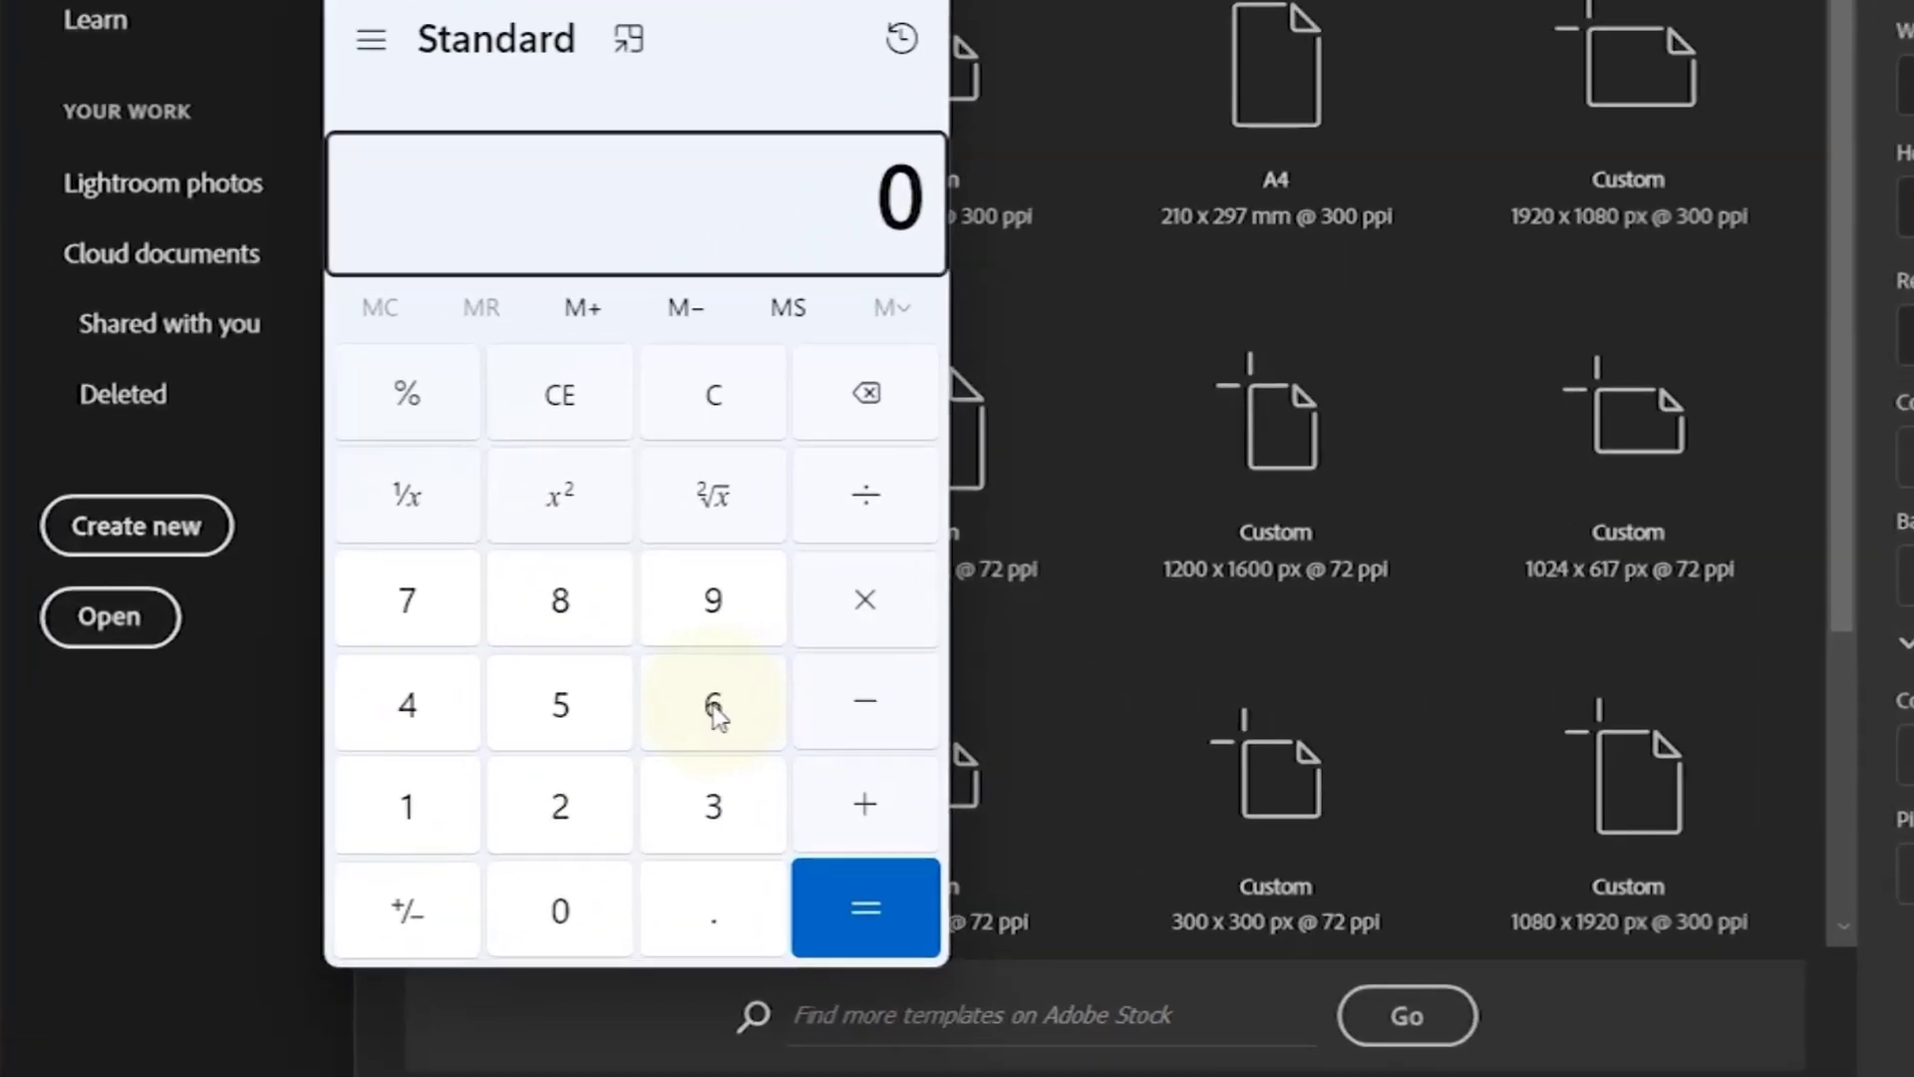
Step: Calculate the document width in inches by multiplying 6 by 12
{"action": "left_click", "coordinate": [714, 712]}
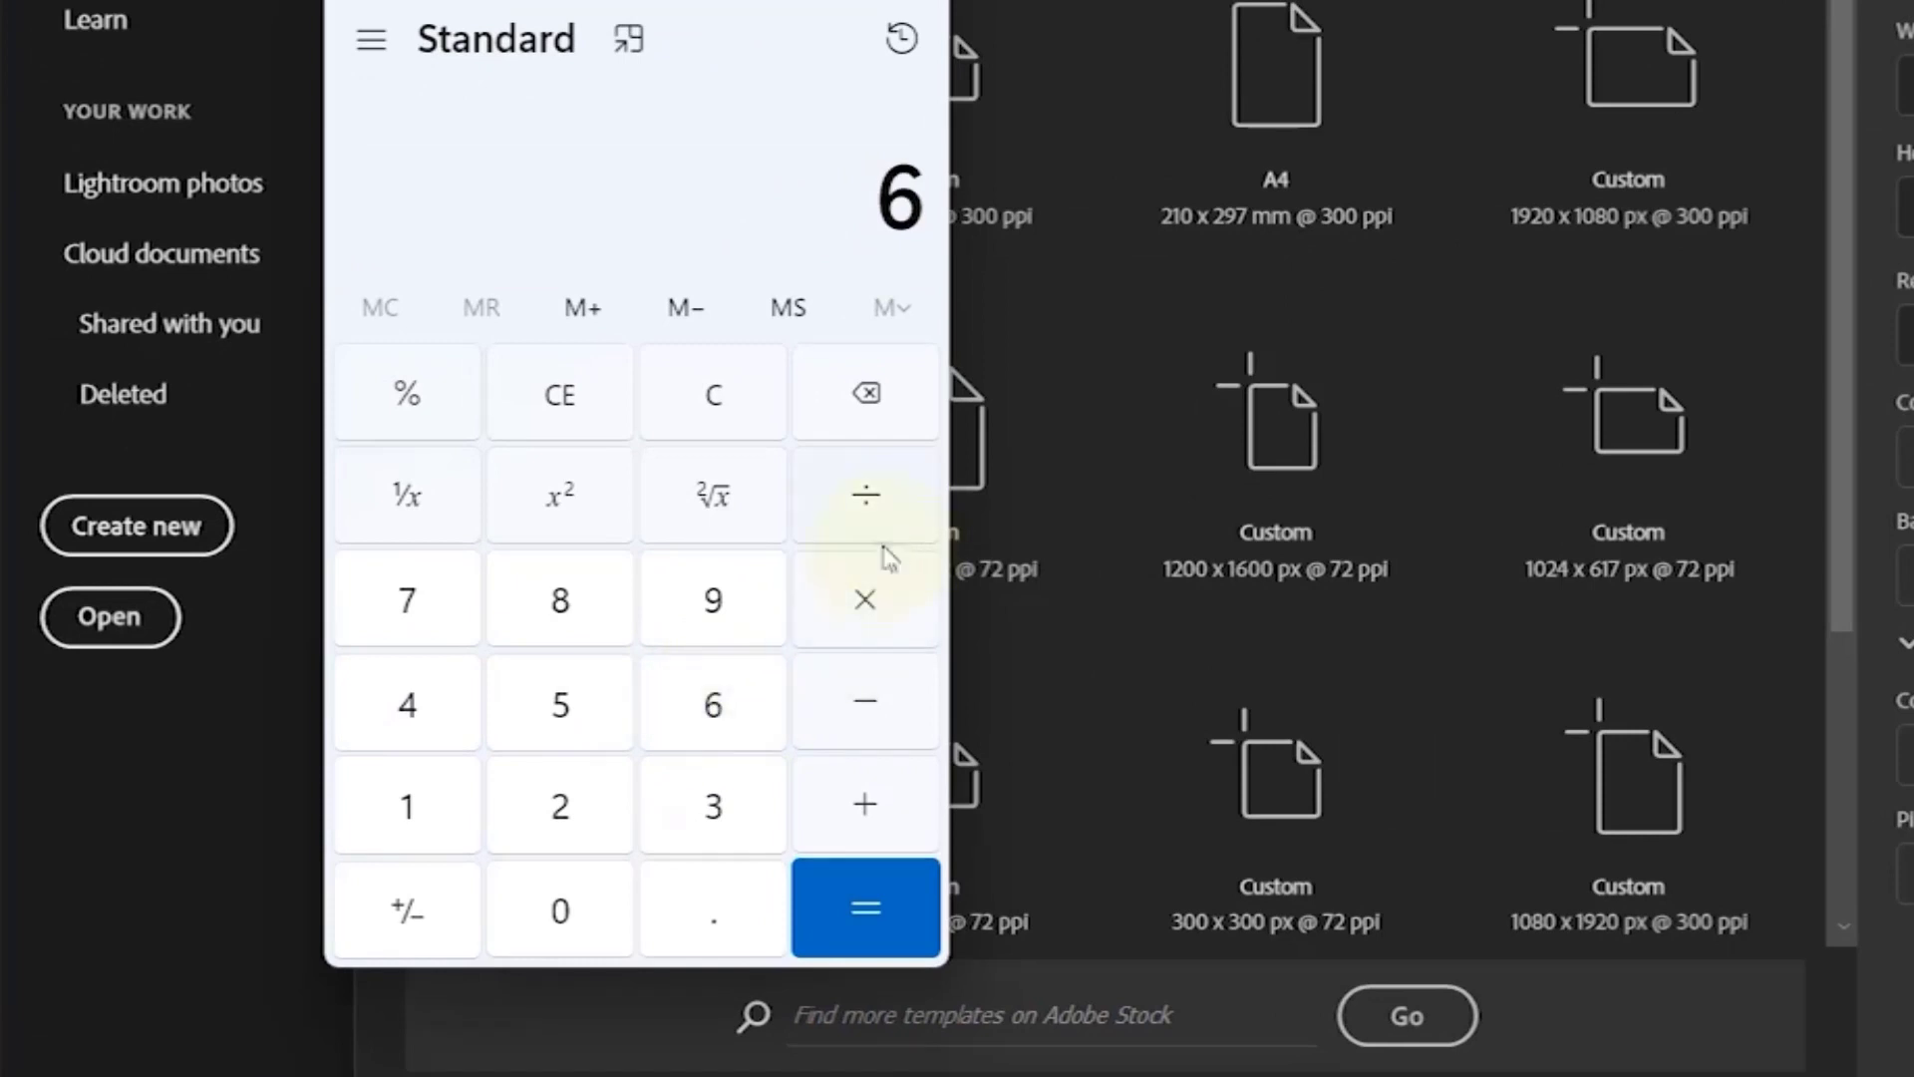
{"action": "left_click", "coordinate": [865, 598]}
{"action": "left_click", "coordinate": [438, 809]}
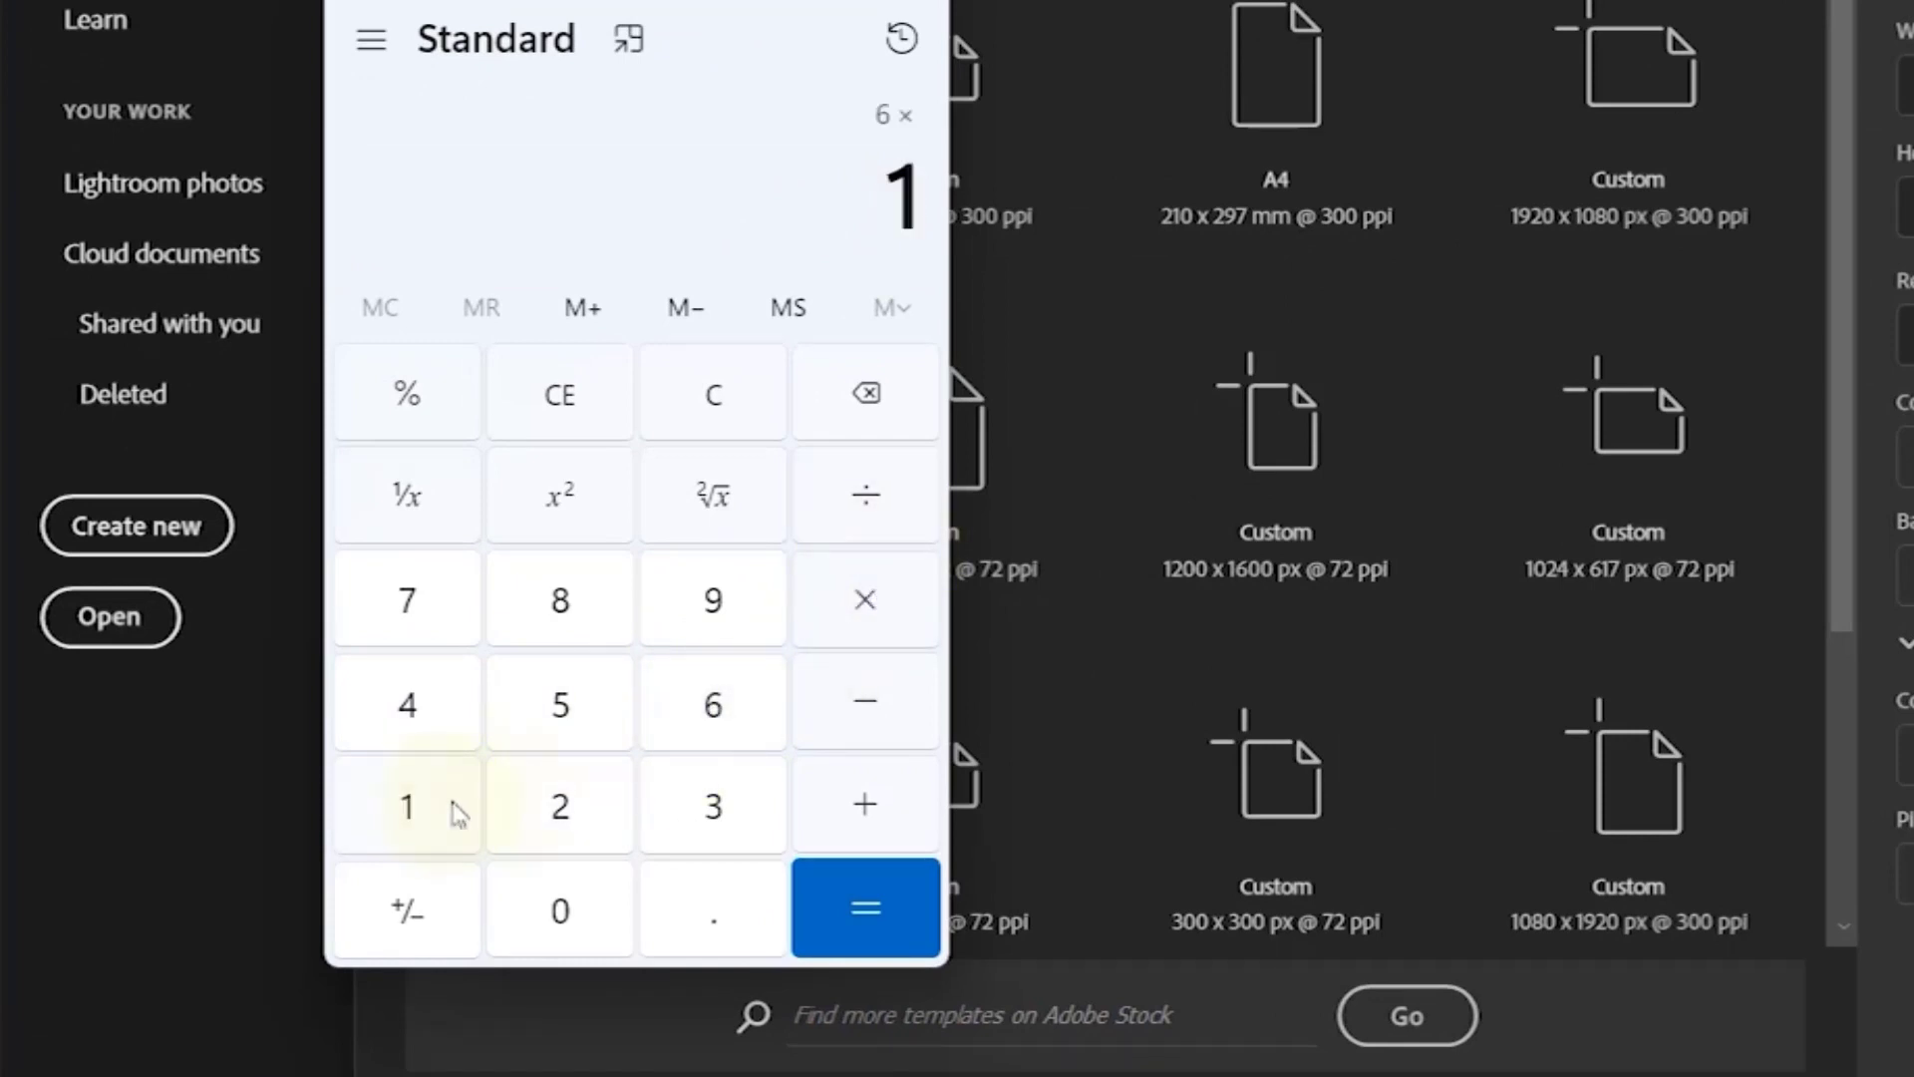
{"action": "left_click", "coordinate": [616, 814]}
{"action": "left_click", "coordinate": [844, 890]}
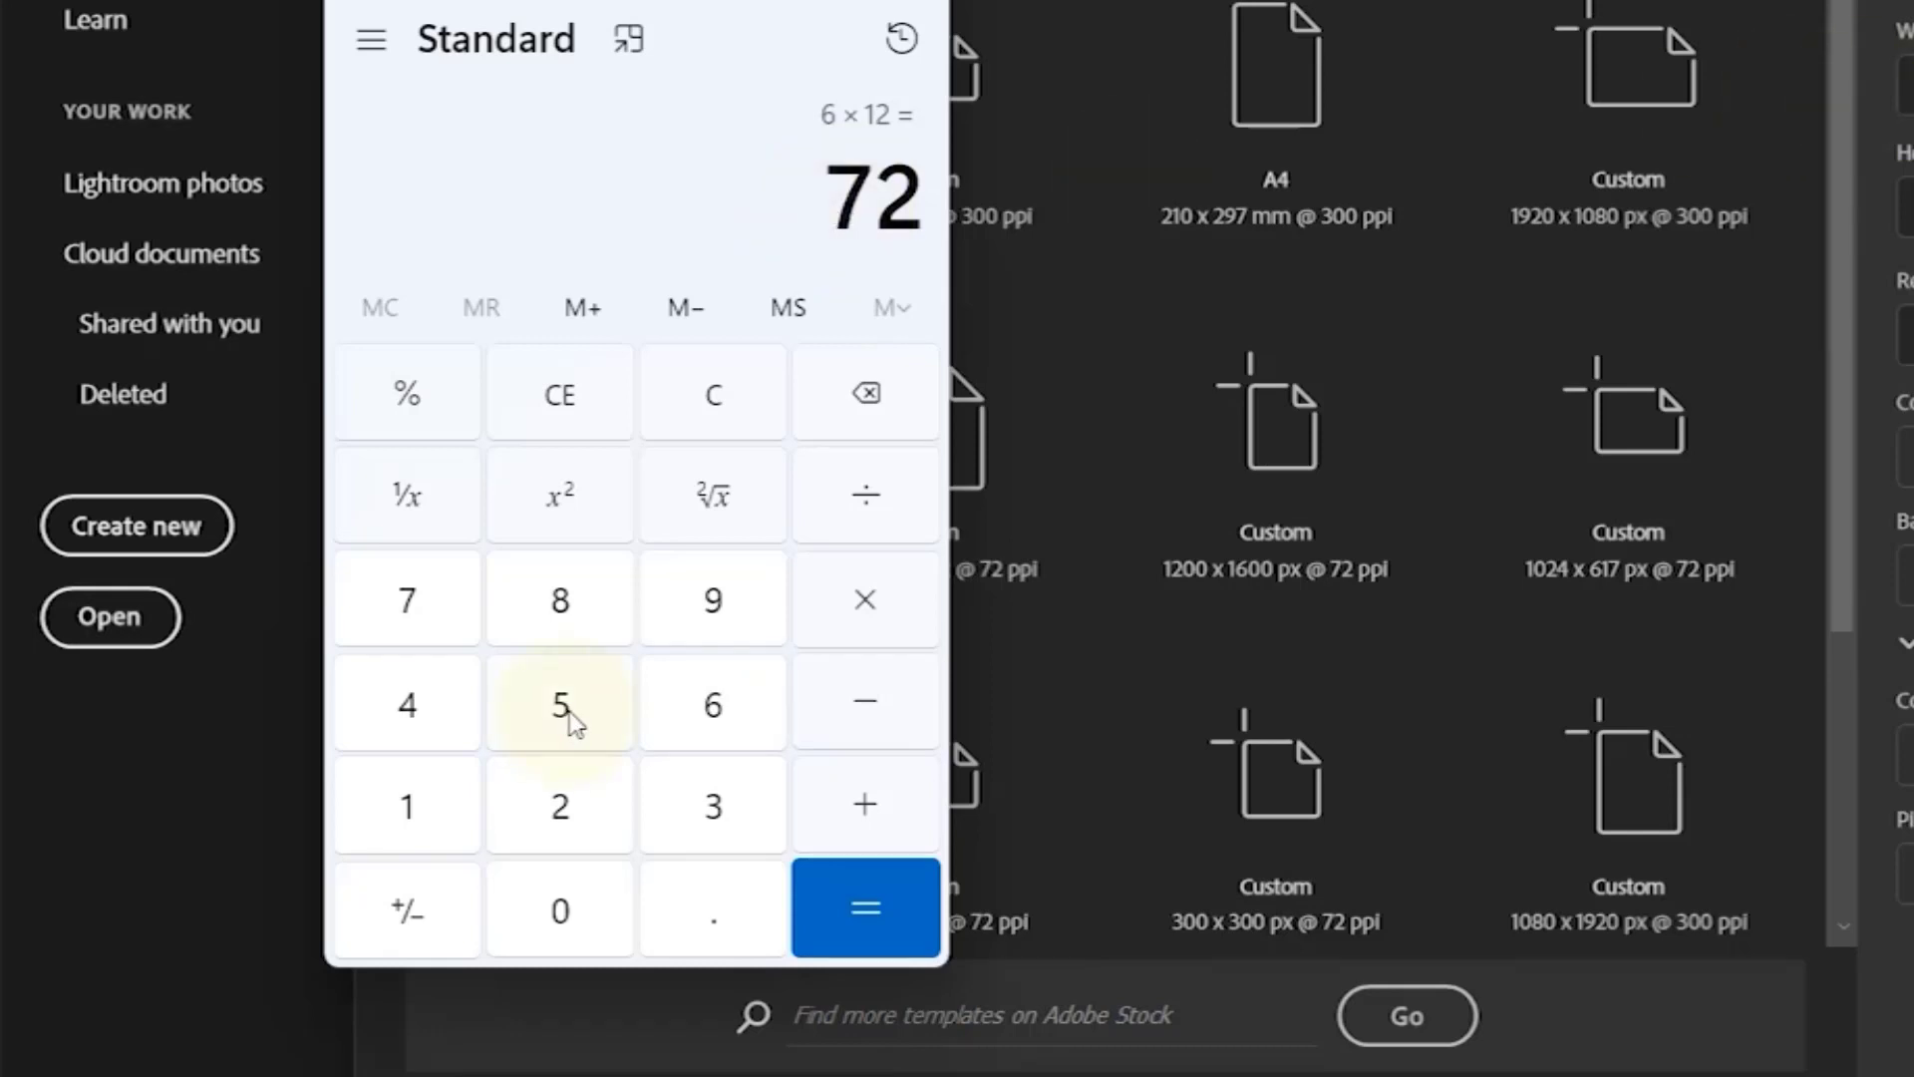
Step: Calculate the document height in inches by multiplying 4 by 12
{"action": "left_click", "coordinate": [429, 718]}
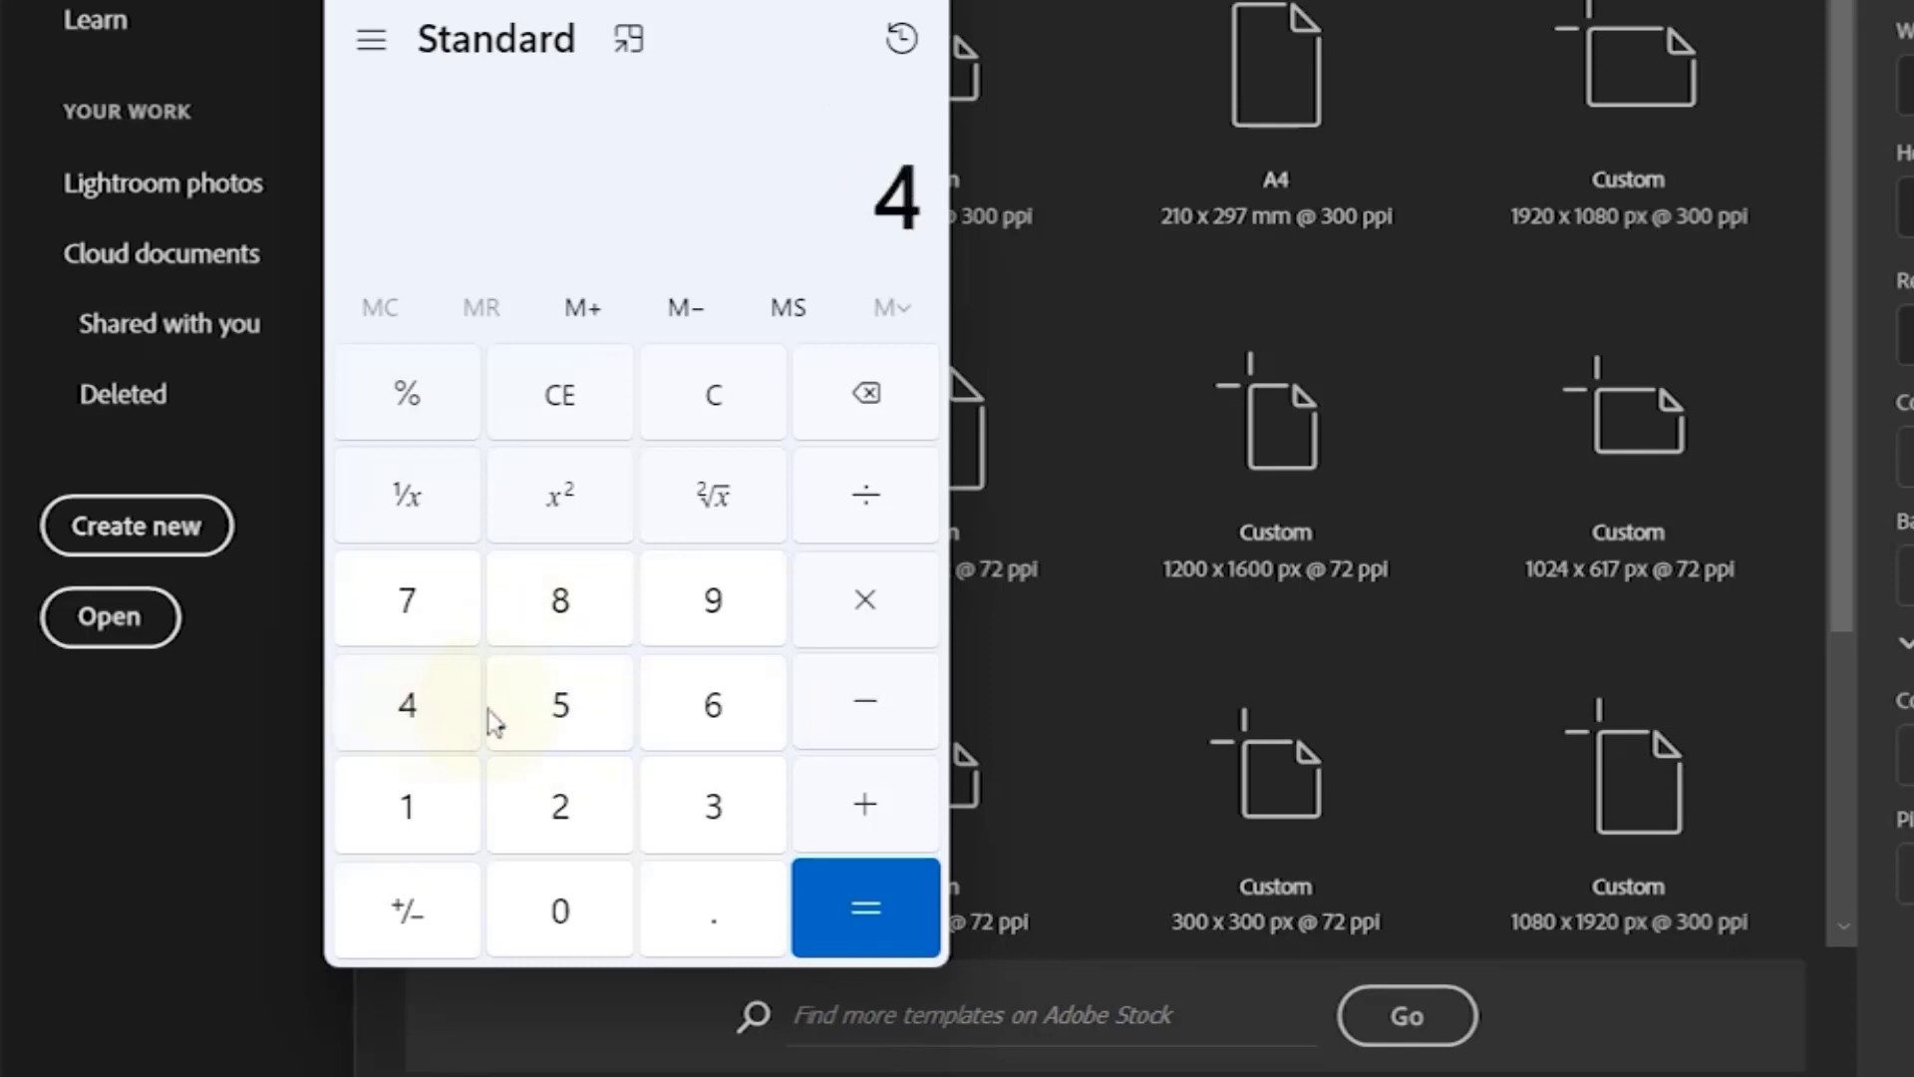
{"action": "left_click", "coordinate": [858, 619]}
{"action": "left_click", "coordinate": [431, 800]}
{"action": "left_click", "coordinate": [618, 800]}
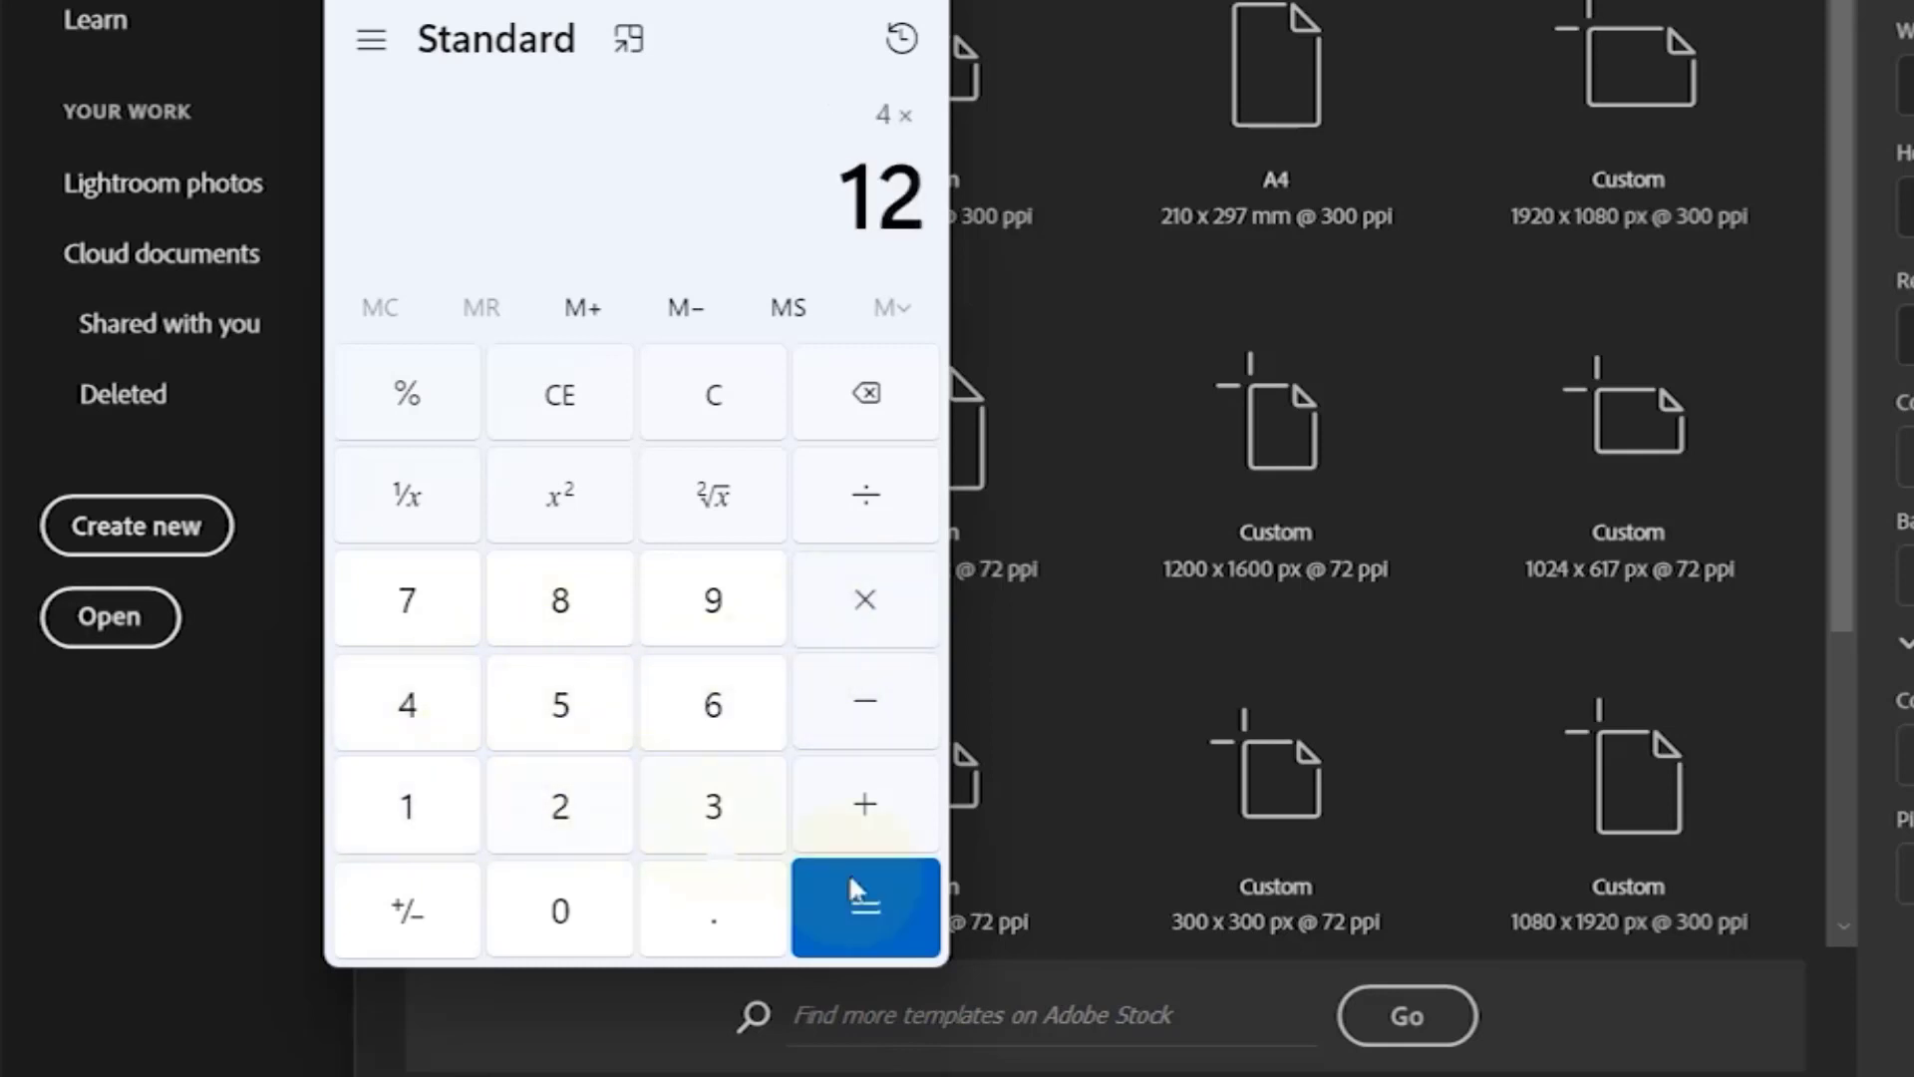
{"action": "left_click", "coordinate": [866, 904]}
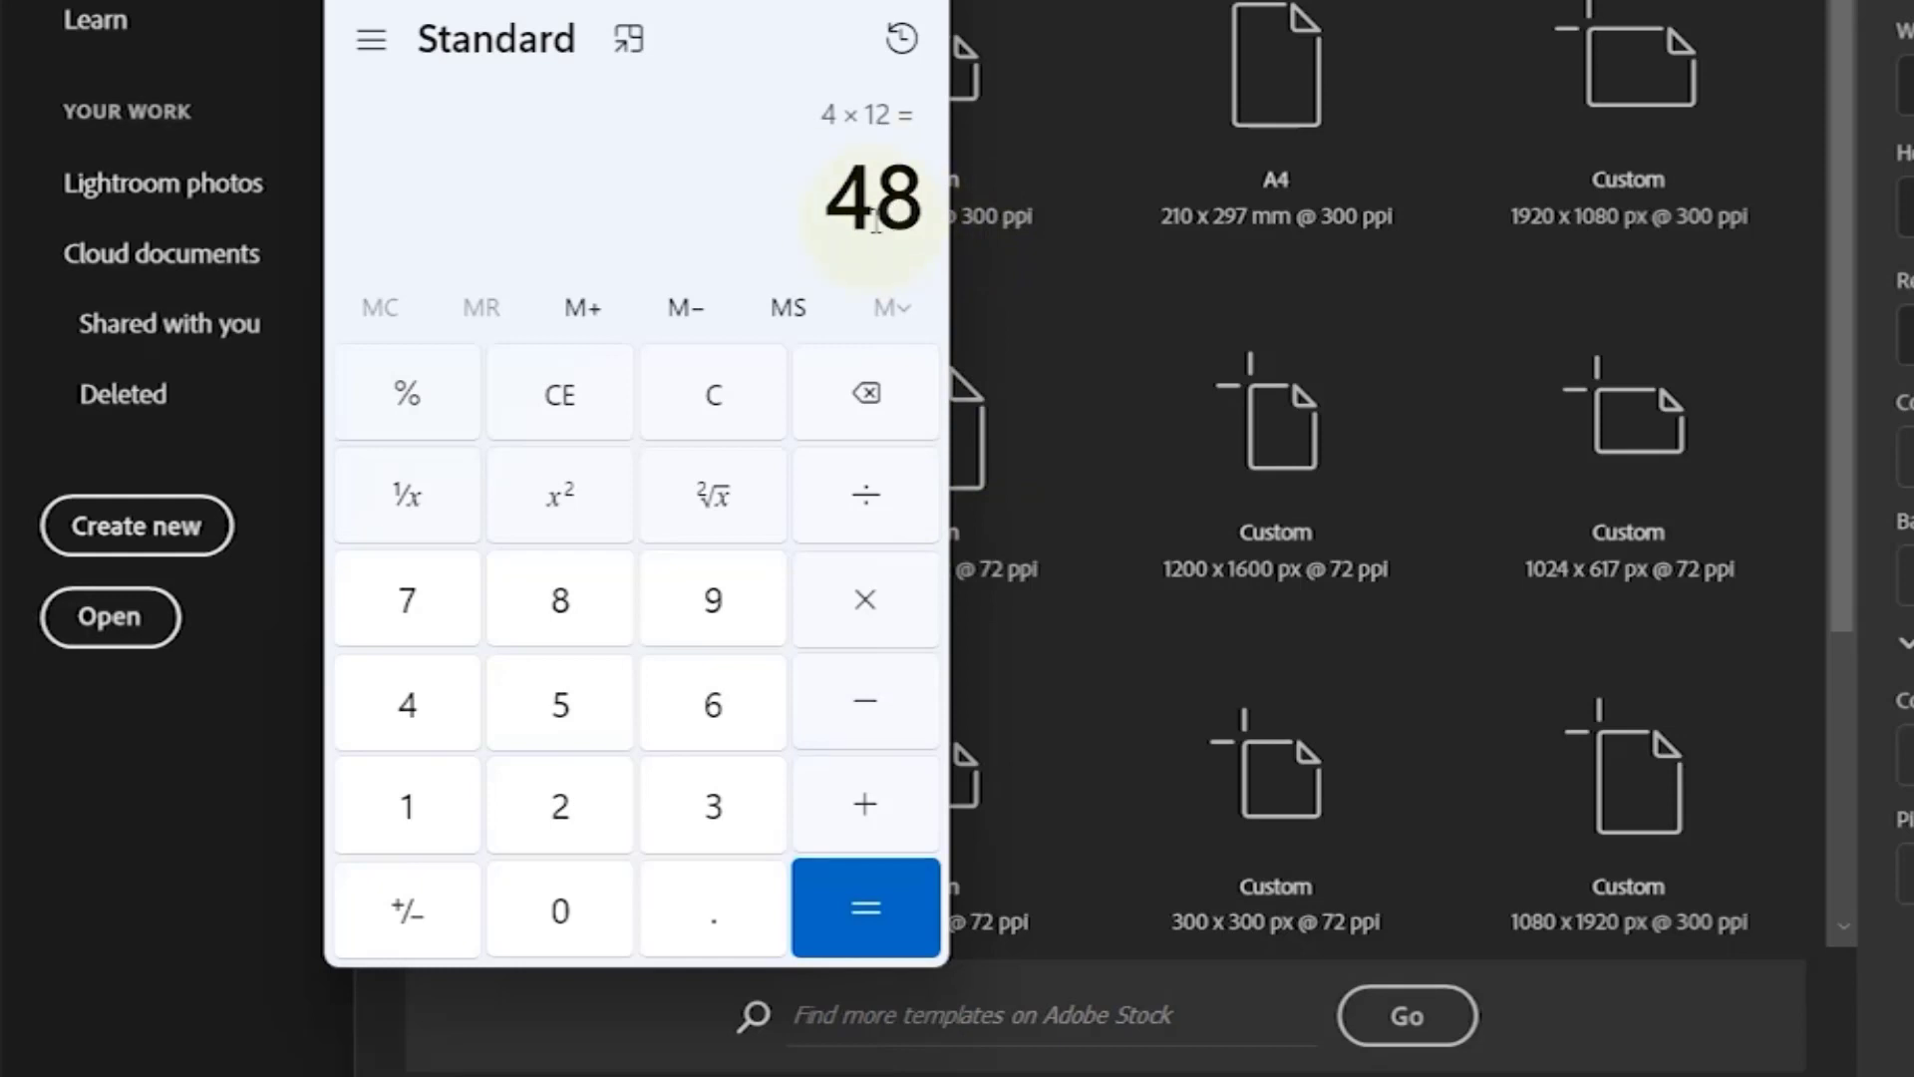
Step: Set the new document's units to inches, with a width of 72 and a height of 48
{"action": "left_click", "coordinate": [1396, 271]}
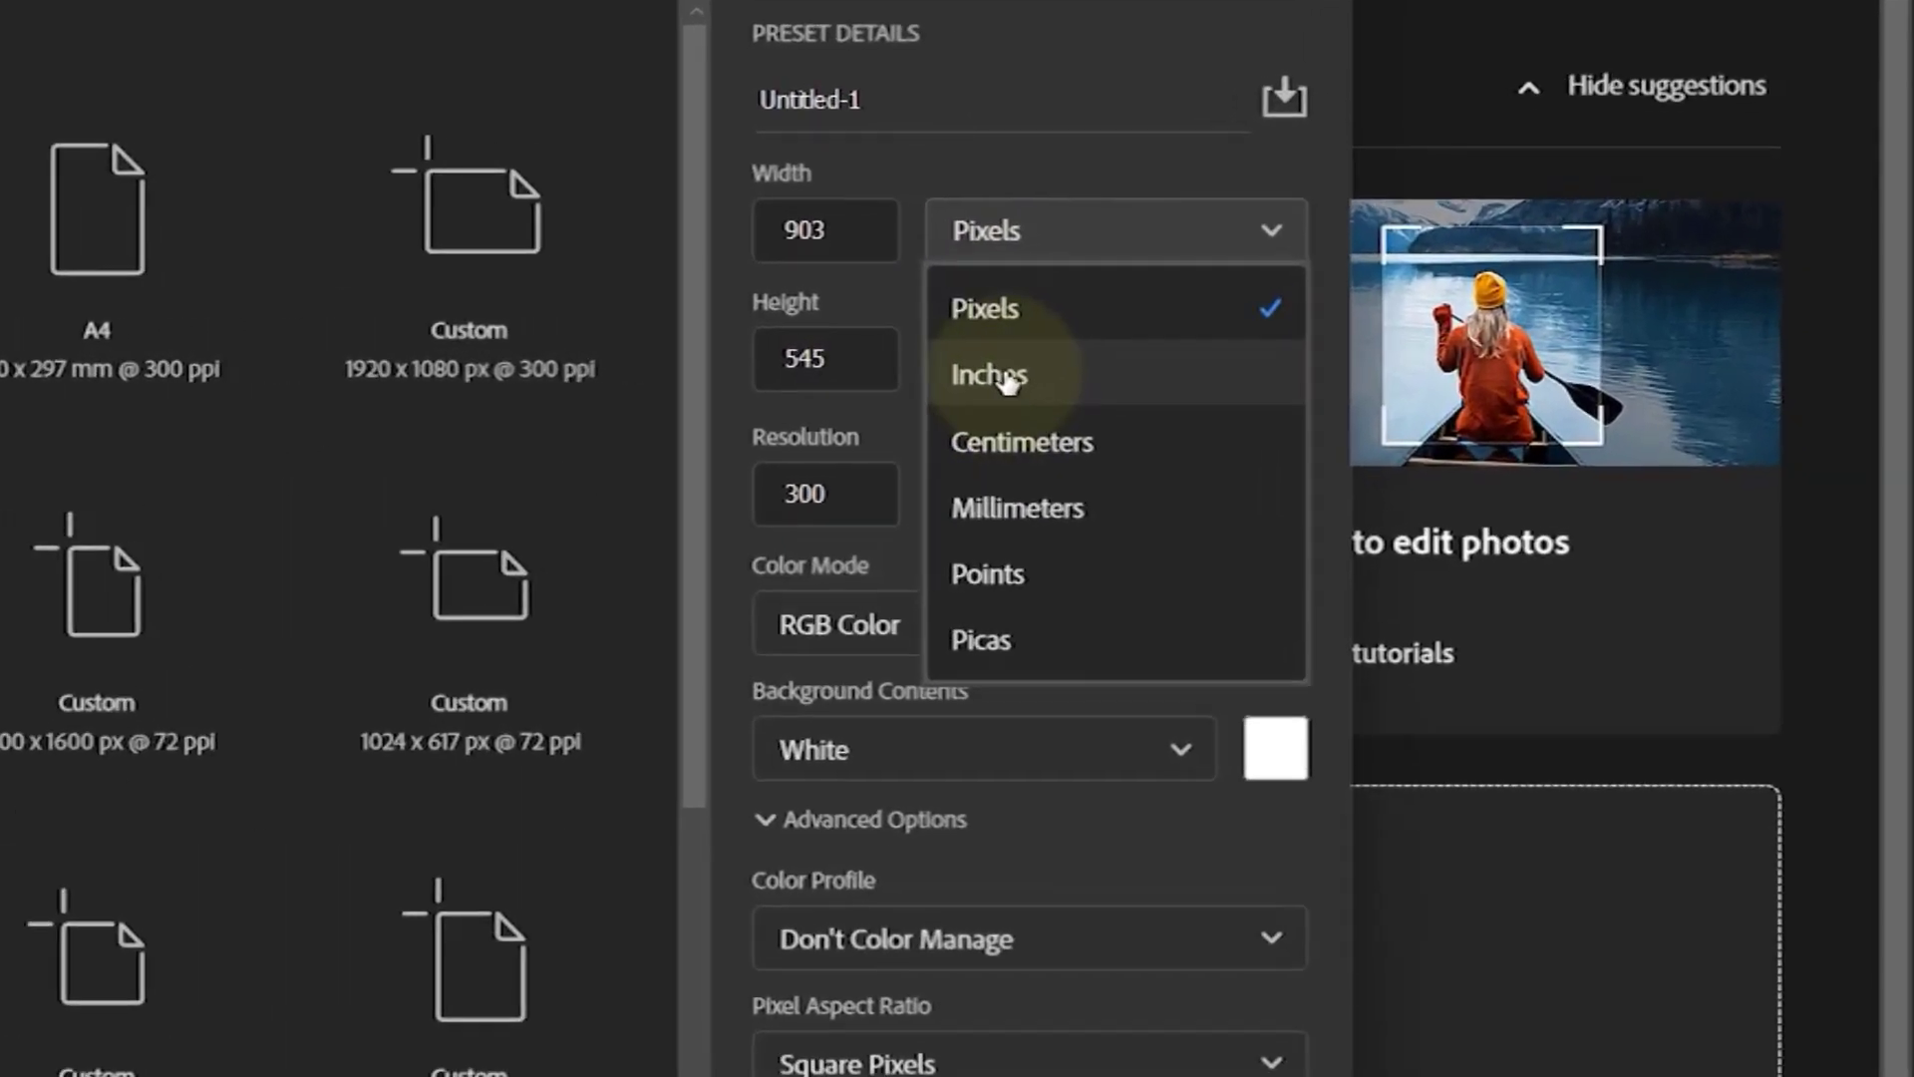
{"action": "left_click", "coordinate": [1341, 360]}
{"action": "left_click", "coordinate": [1226, 277]}
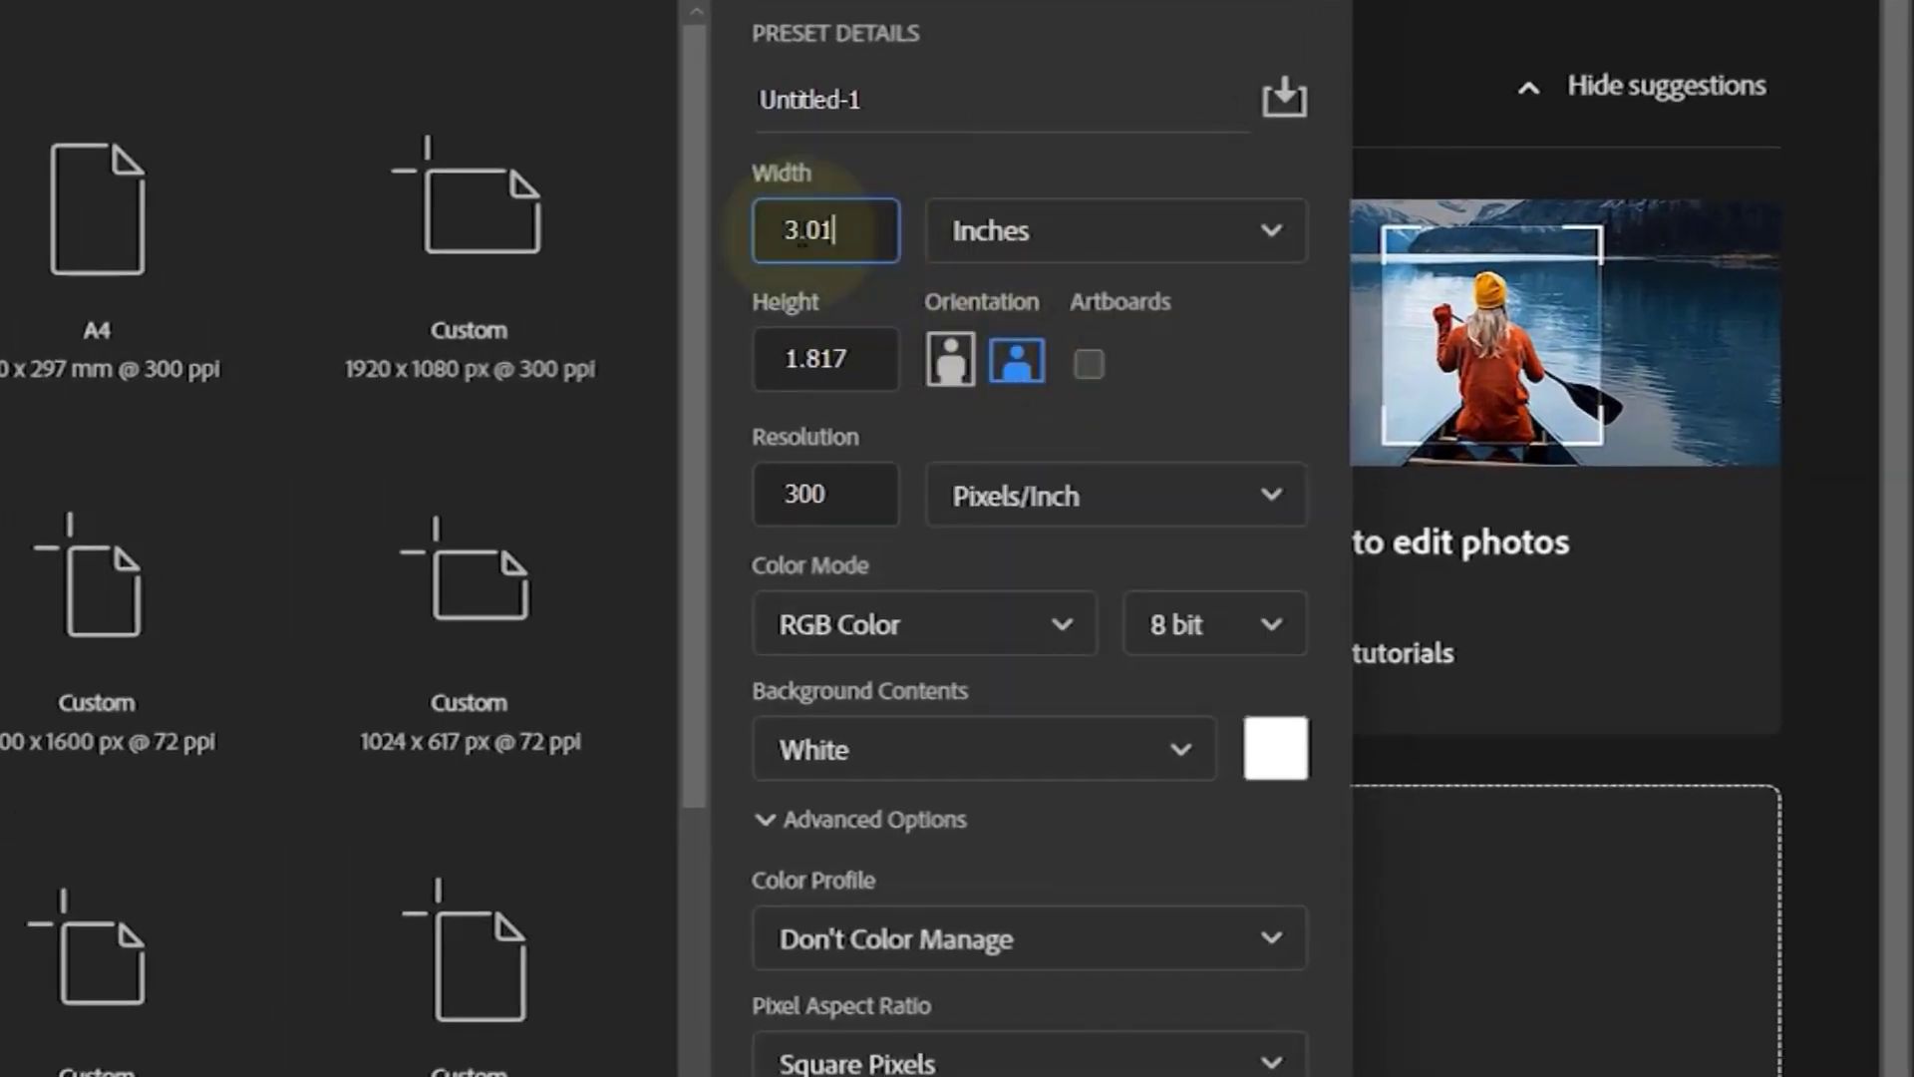
{"action": "double_click", "coordinate": [803, 240]}
{"action": "type", "text": "72"}
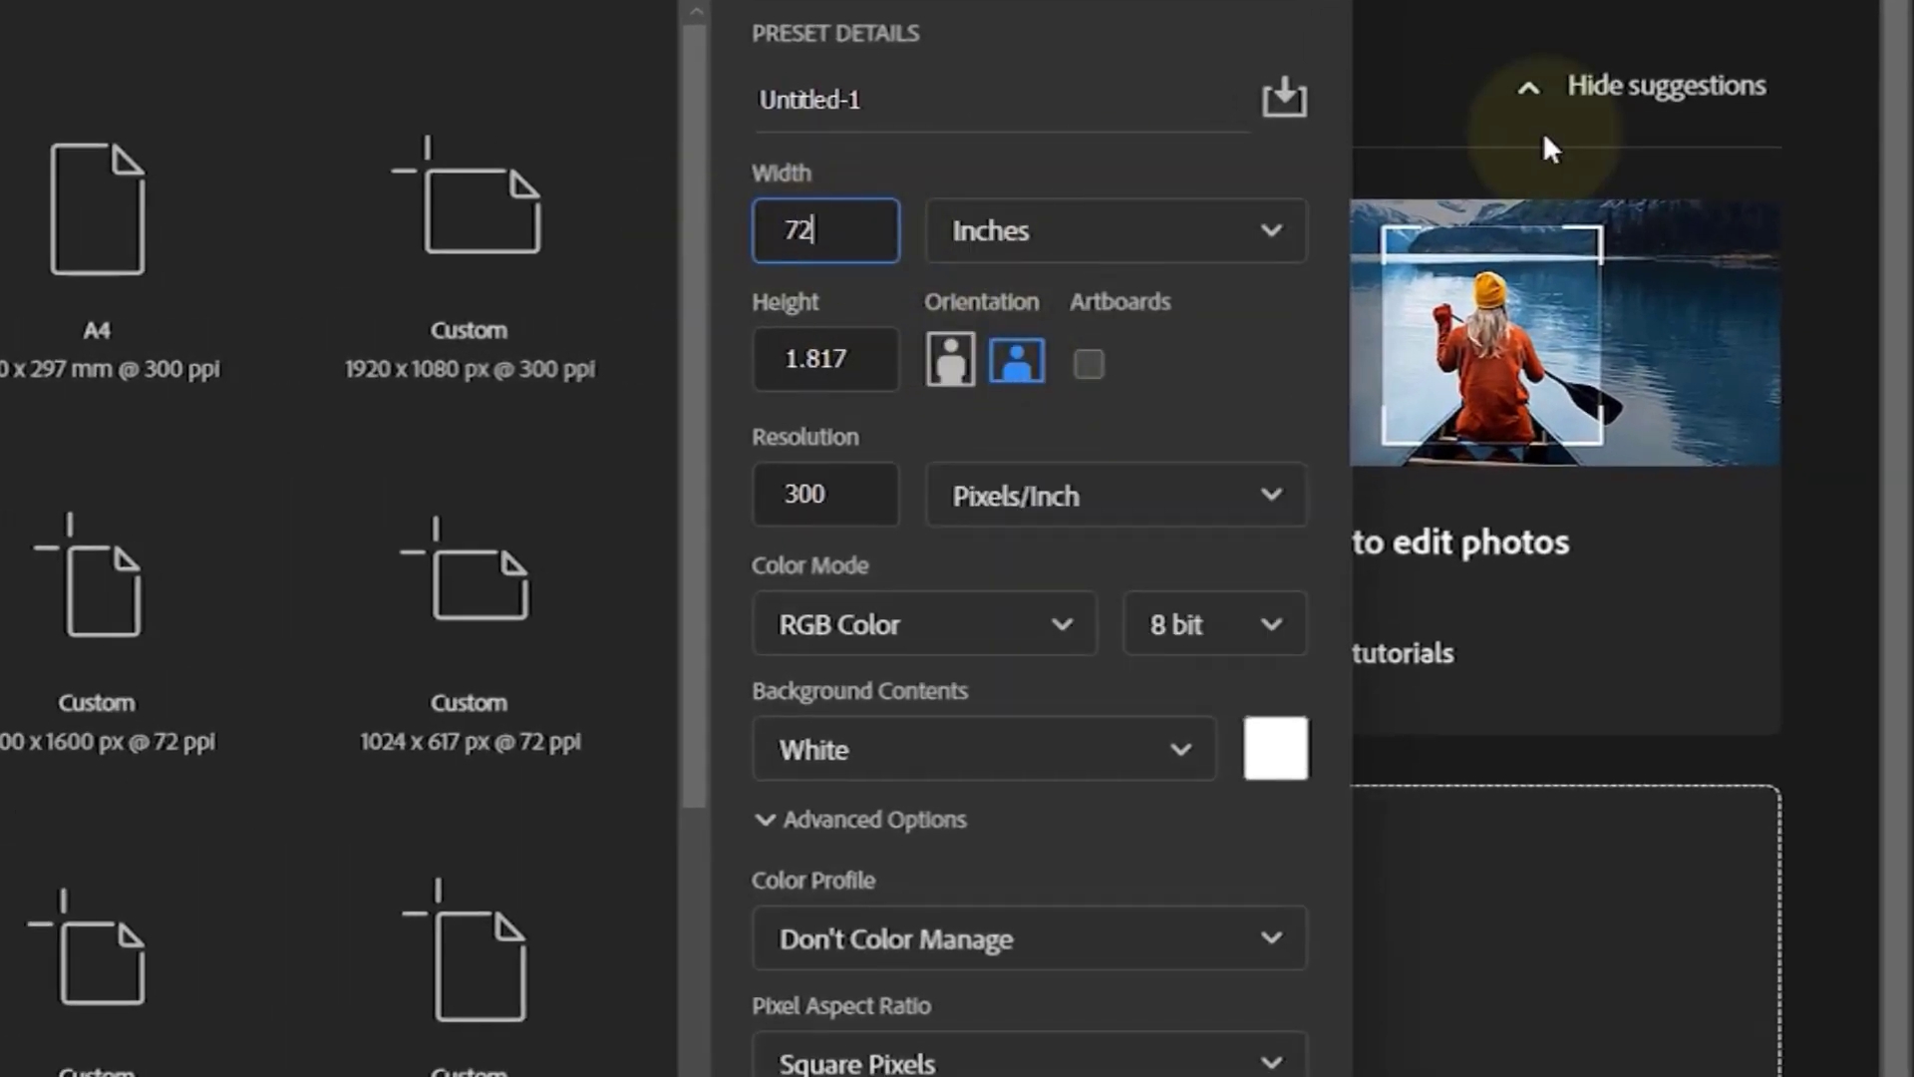
{"action": "double_click", "coordinate": [802, 361]}
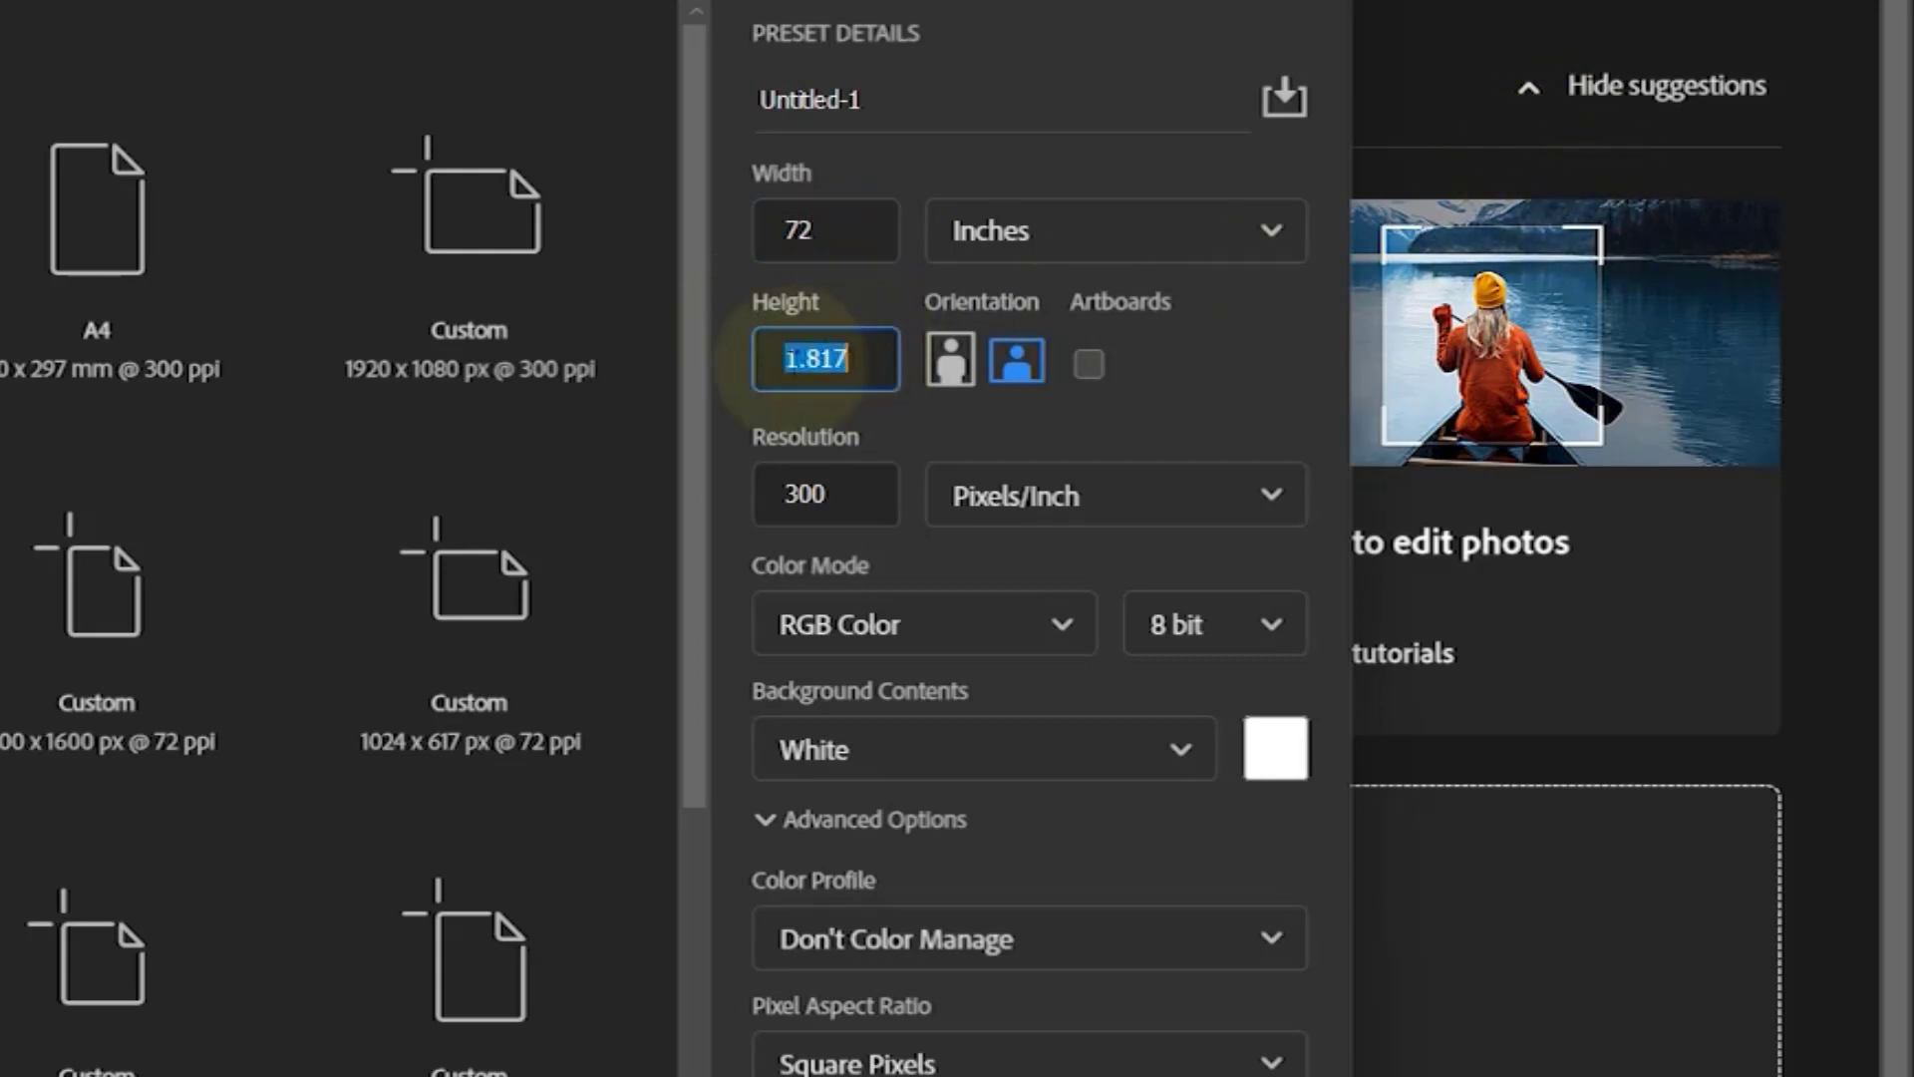
{"action": "type", "text": "48"}
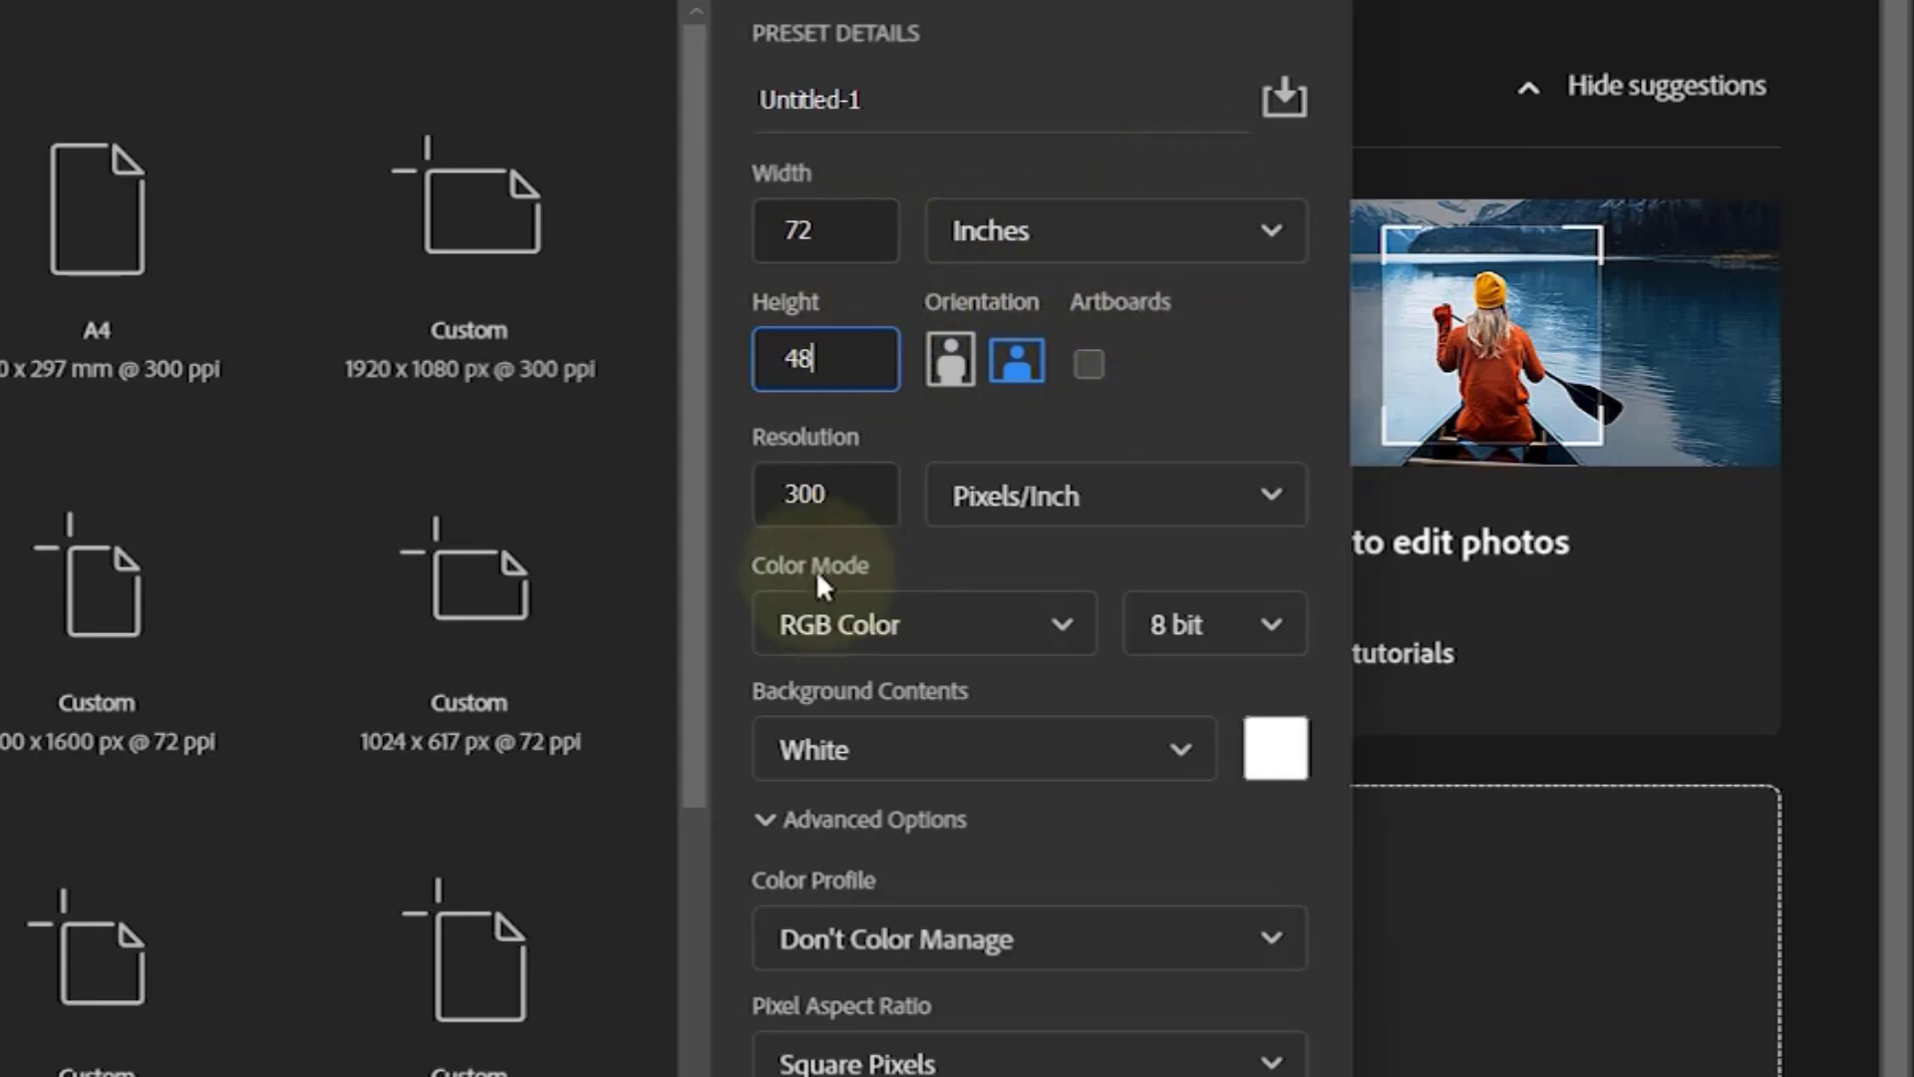
Step: Set the resolution to 72 pixels/inch and the color mode to CMYK Color, and create the document
{"action": "left_click", "coordinate": [862, 501]}
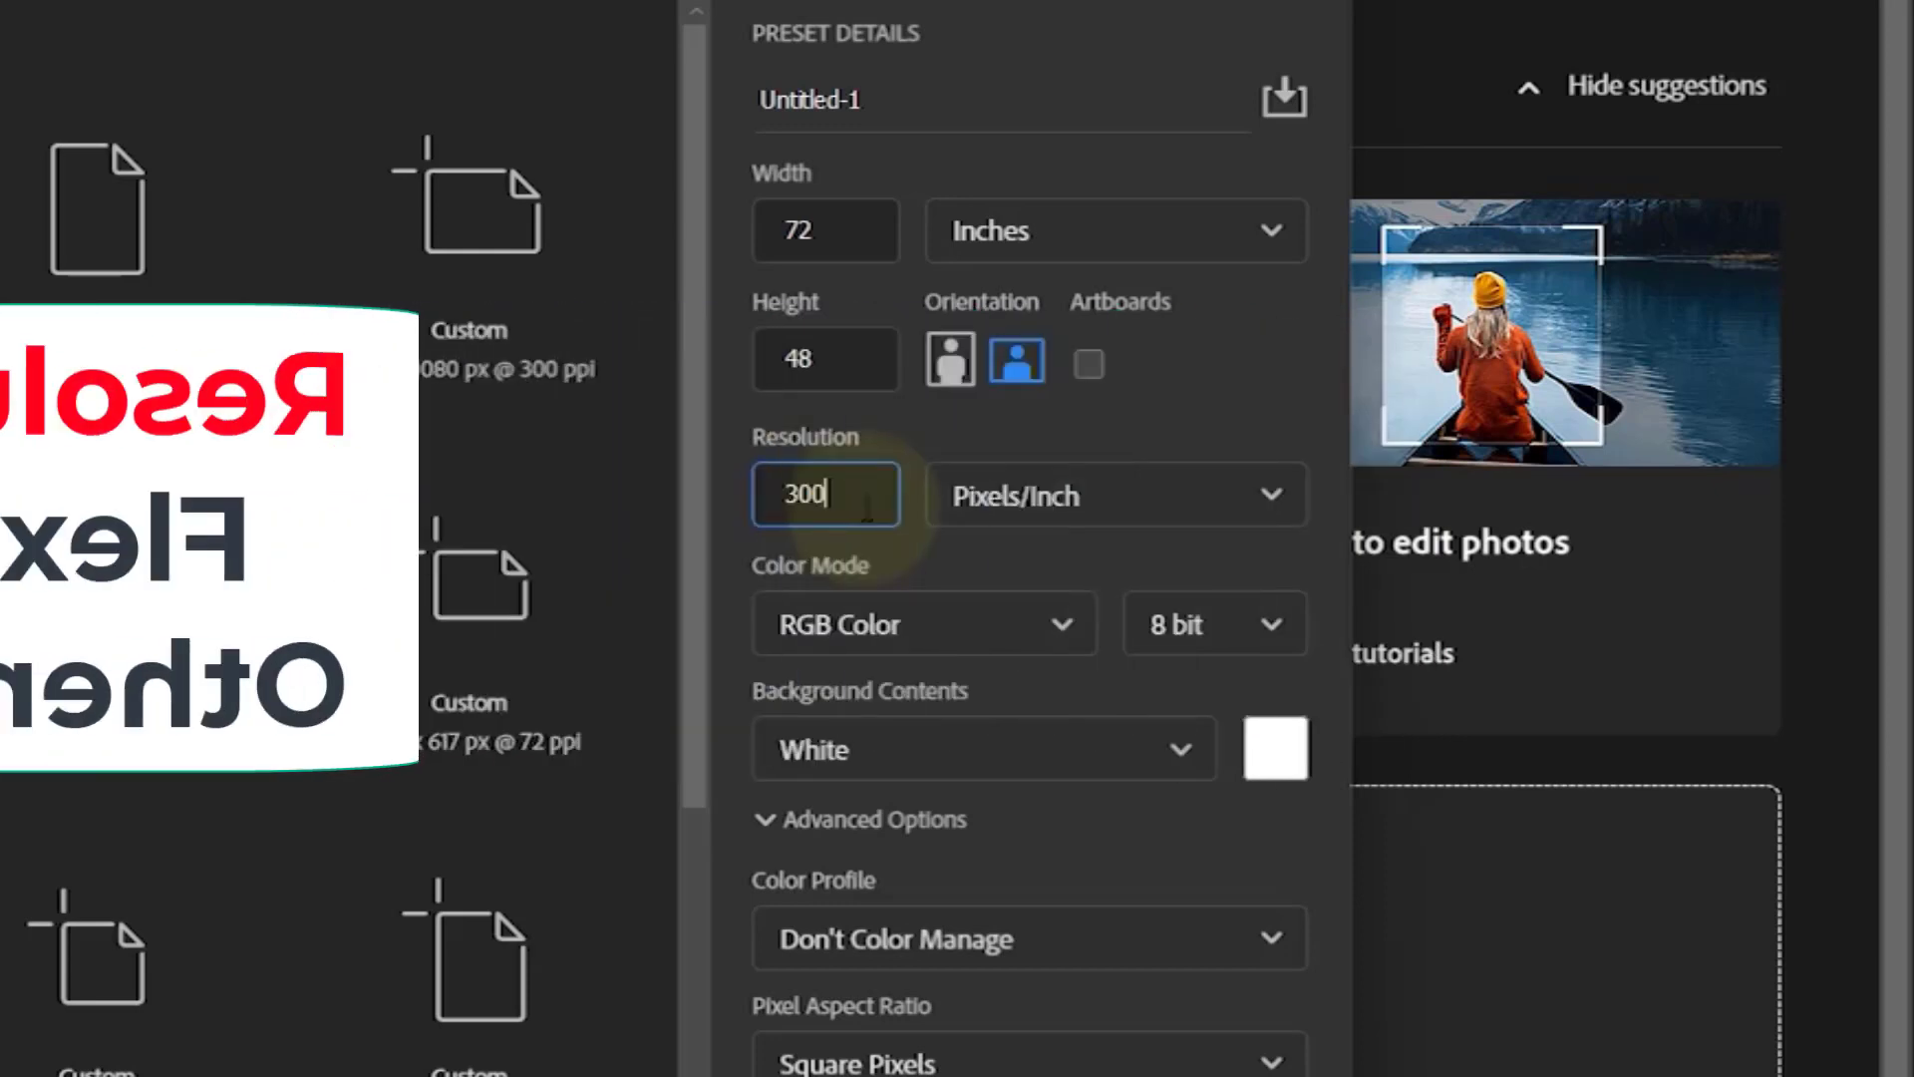
{"action": "type", "text": "72"}
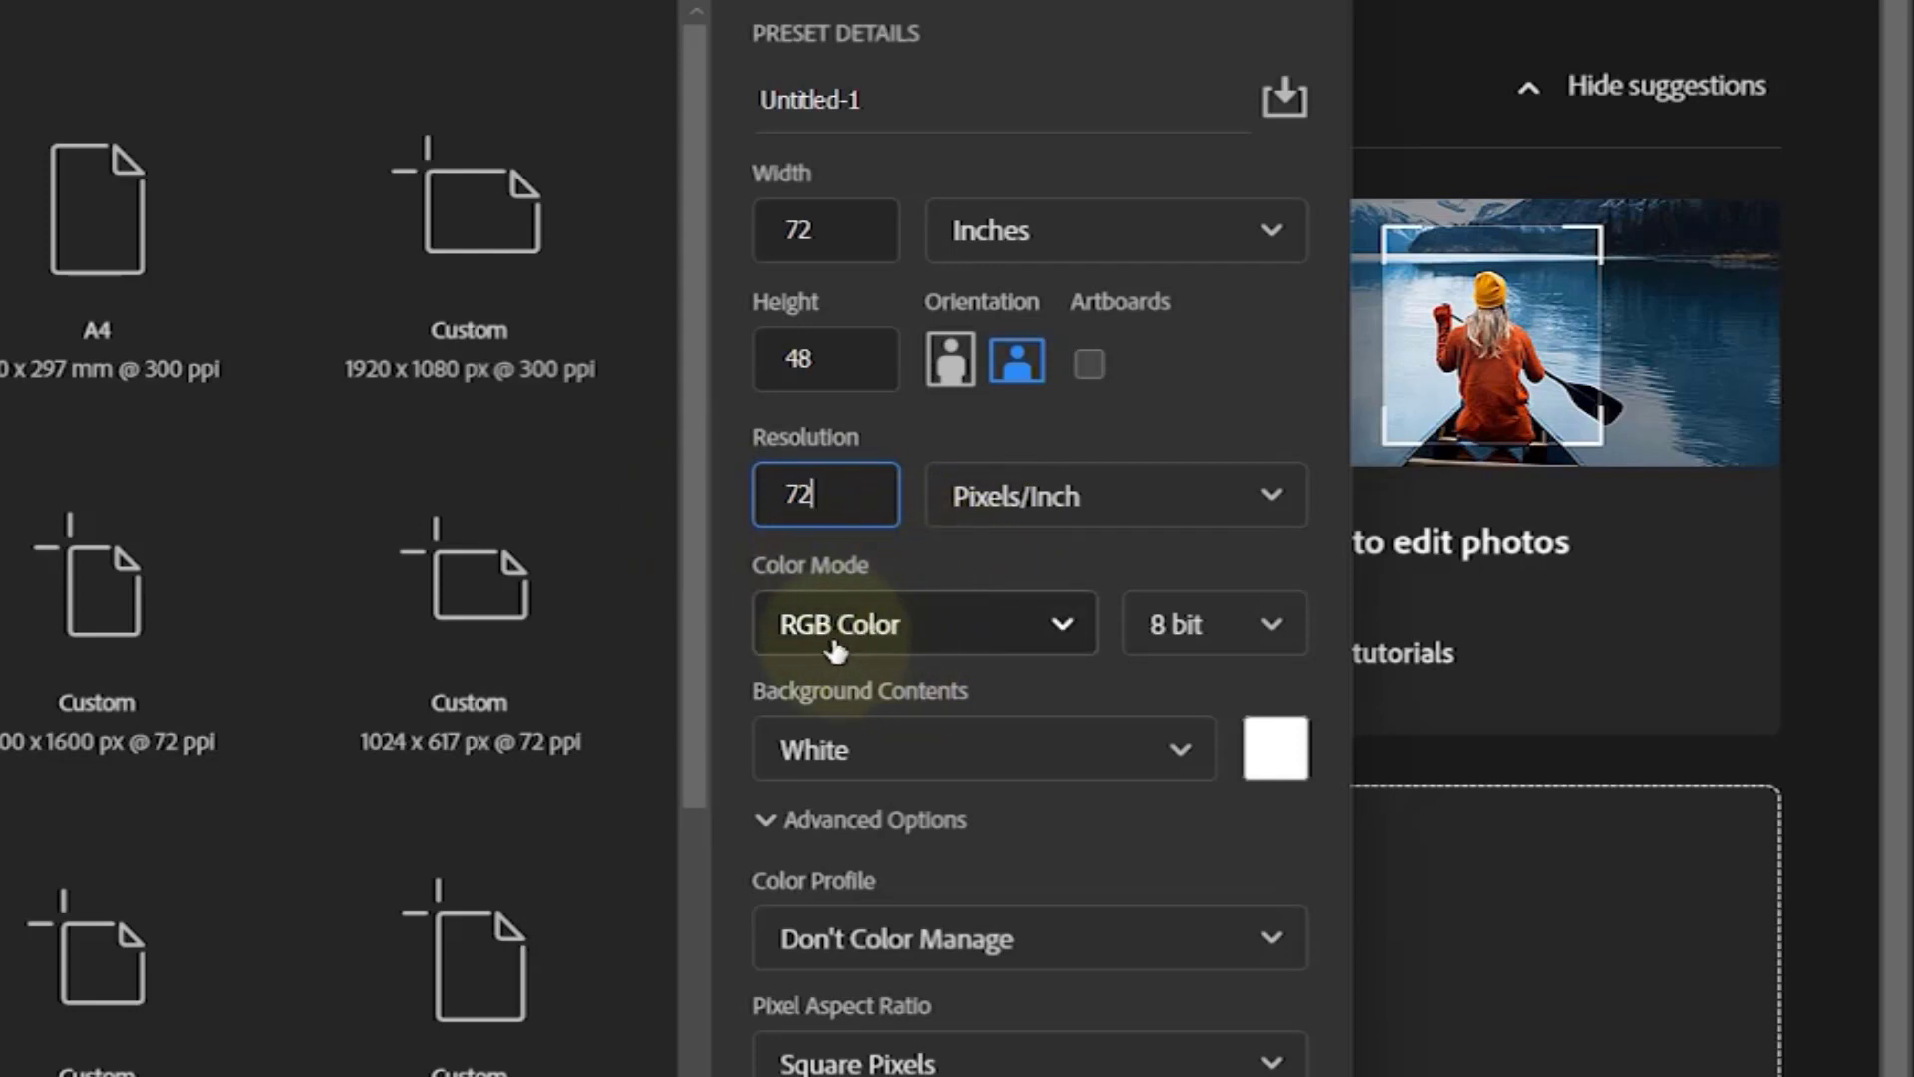
{"action": "left_click", "coordinate": [907, 634]}
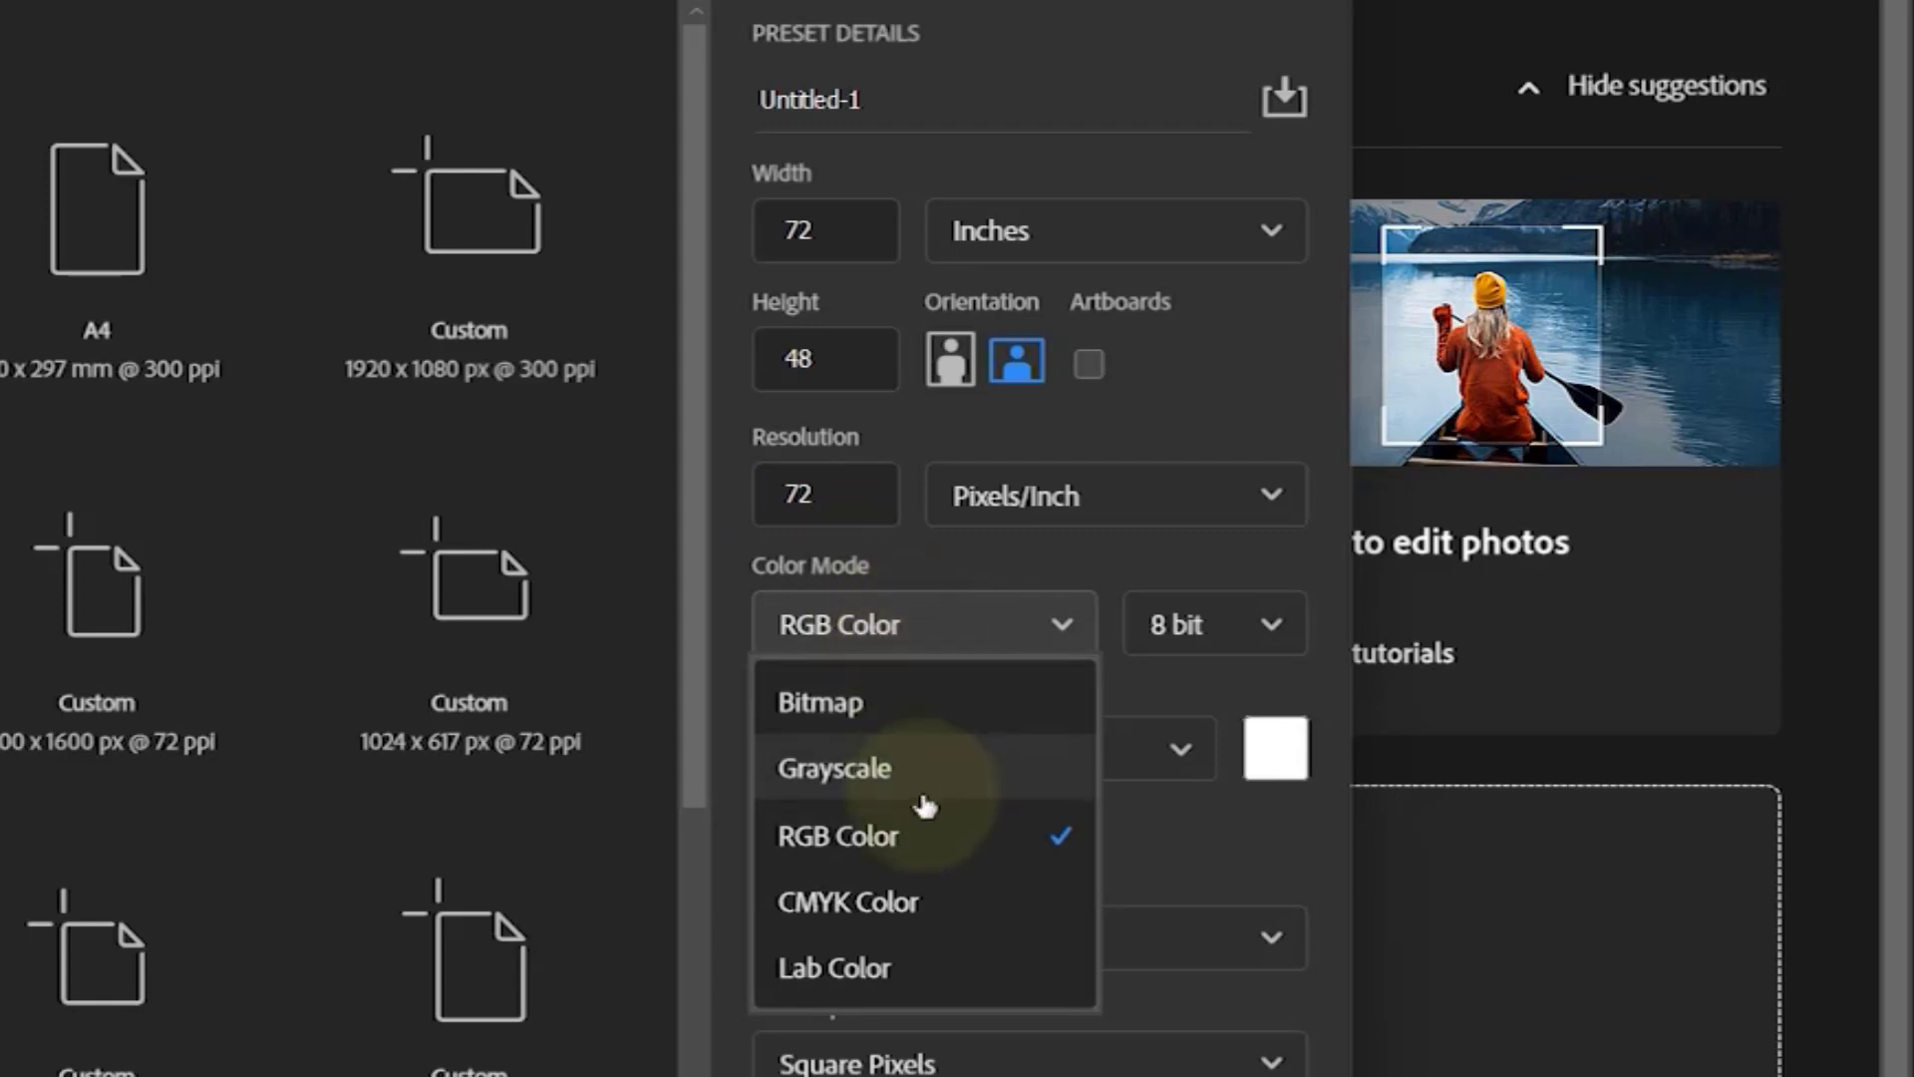
{"action": "left_click", "coordinate": [902, 919]}
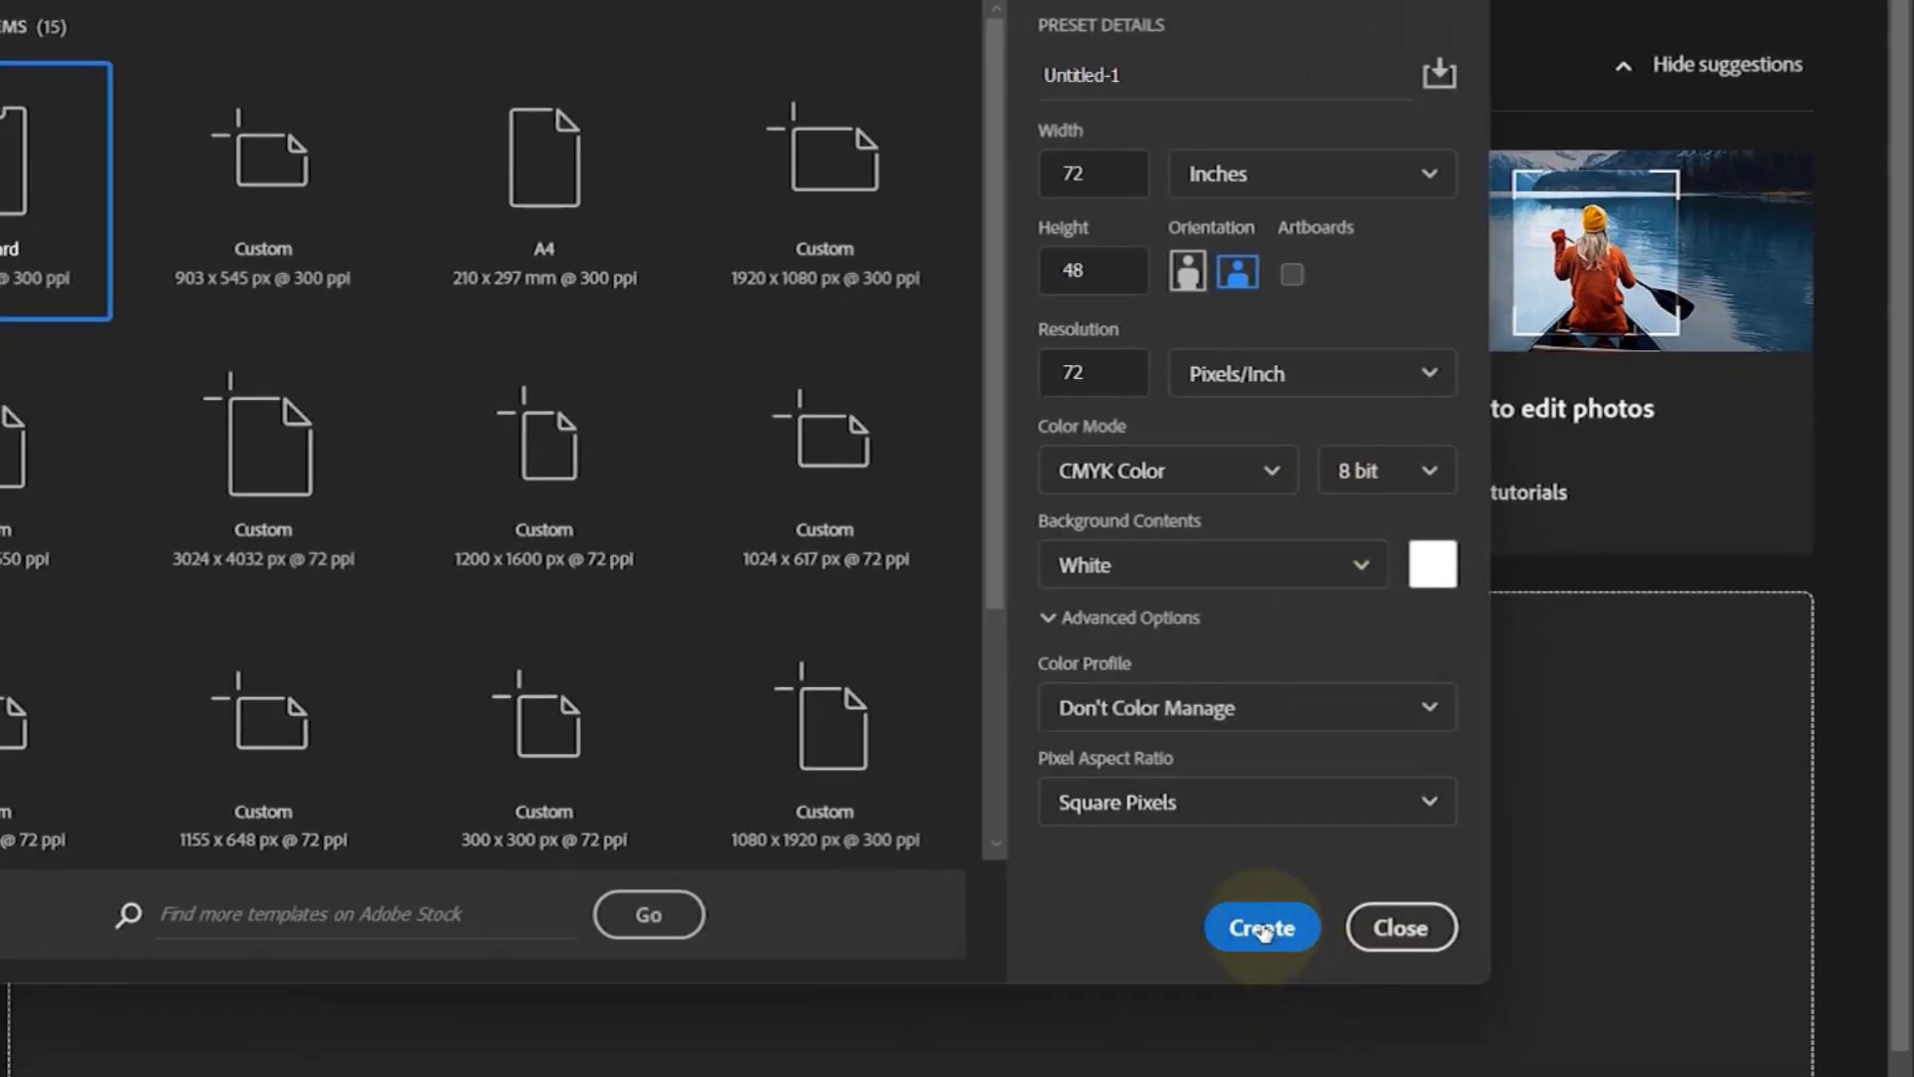
{"action": "left_click", "coordinate": [1261, 927]}
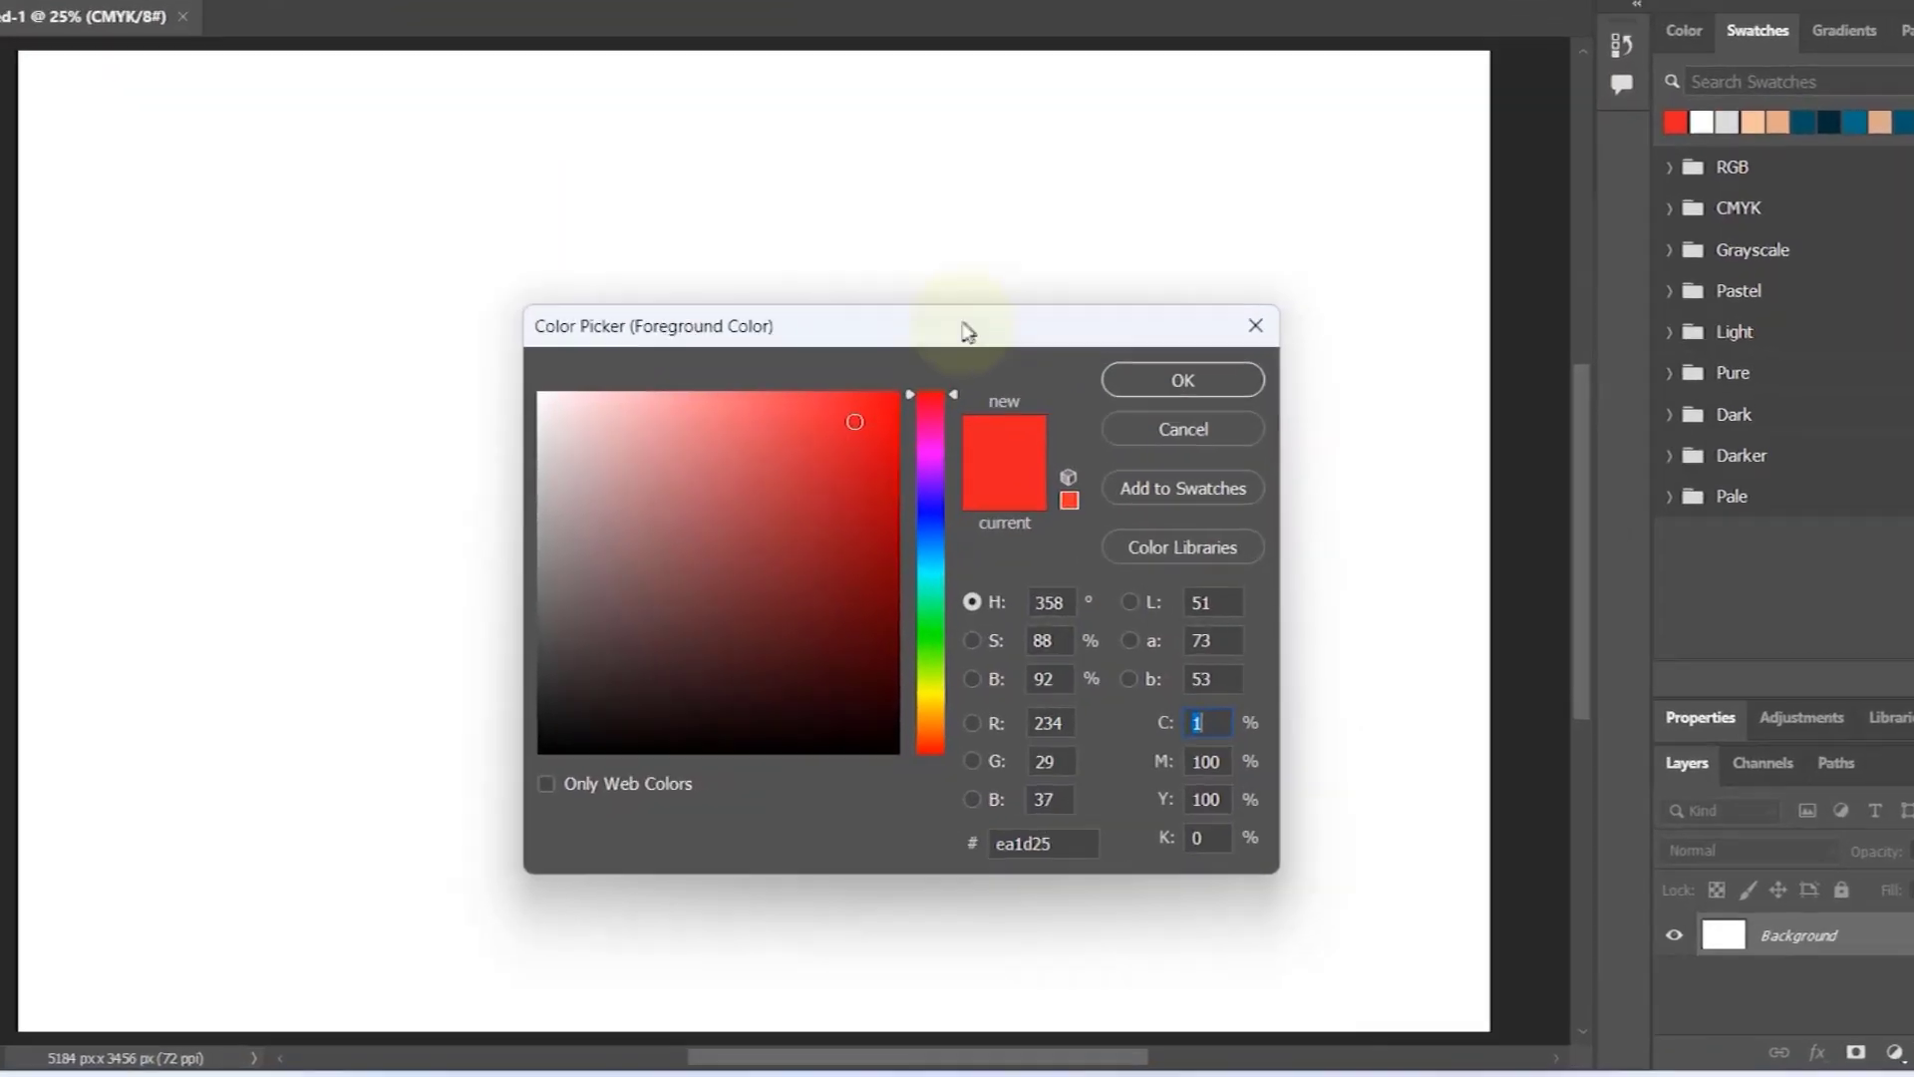
Step: Set the foreground color to a pure CMYK red with C 0, M 100, Y 100 and K 0 percent
{"action": "left_click_drag", "start_coordinate": [754, 601], "coordinate": [845, 505]}
{"action": "mouse_move", "coordinate": [823, 409]}
{"action": "left_mouse_down"}
{"action": "mouse_move", "coordinate": [731, 278]}
{"action": "mouse_move", "coordinate": [833, 333]}
{"action": "mouse_move", "coordinate": [826, 365]}
{"action": "left_mouse_up"}
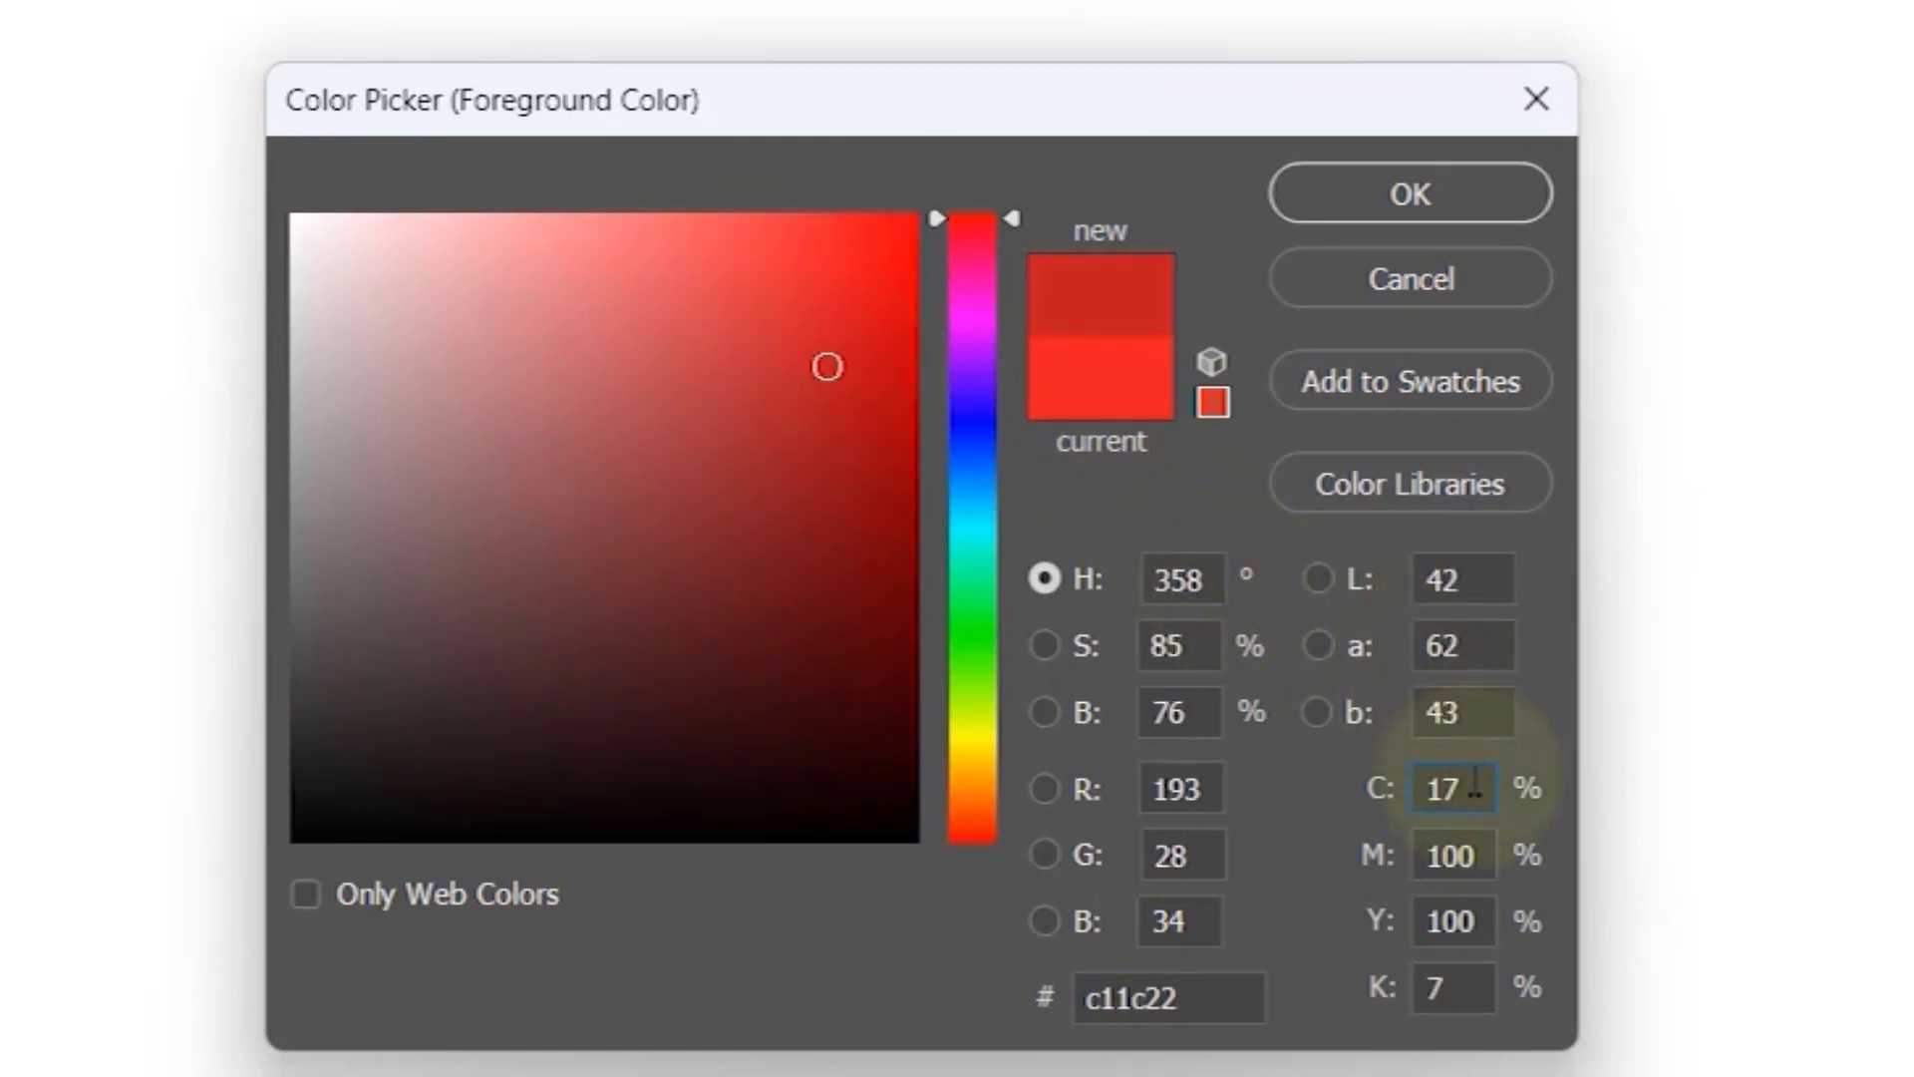
{"action": "left_click_drag", "start_coordinate": [1473, 789], "coordinate": [1384, 798]}
{"action": "type", "text": "0"}
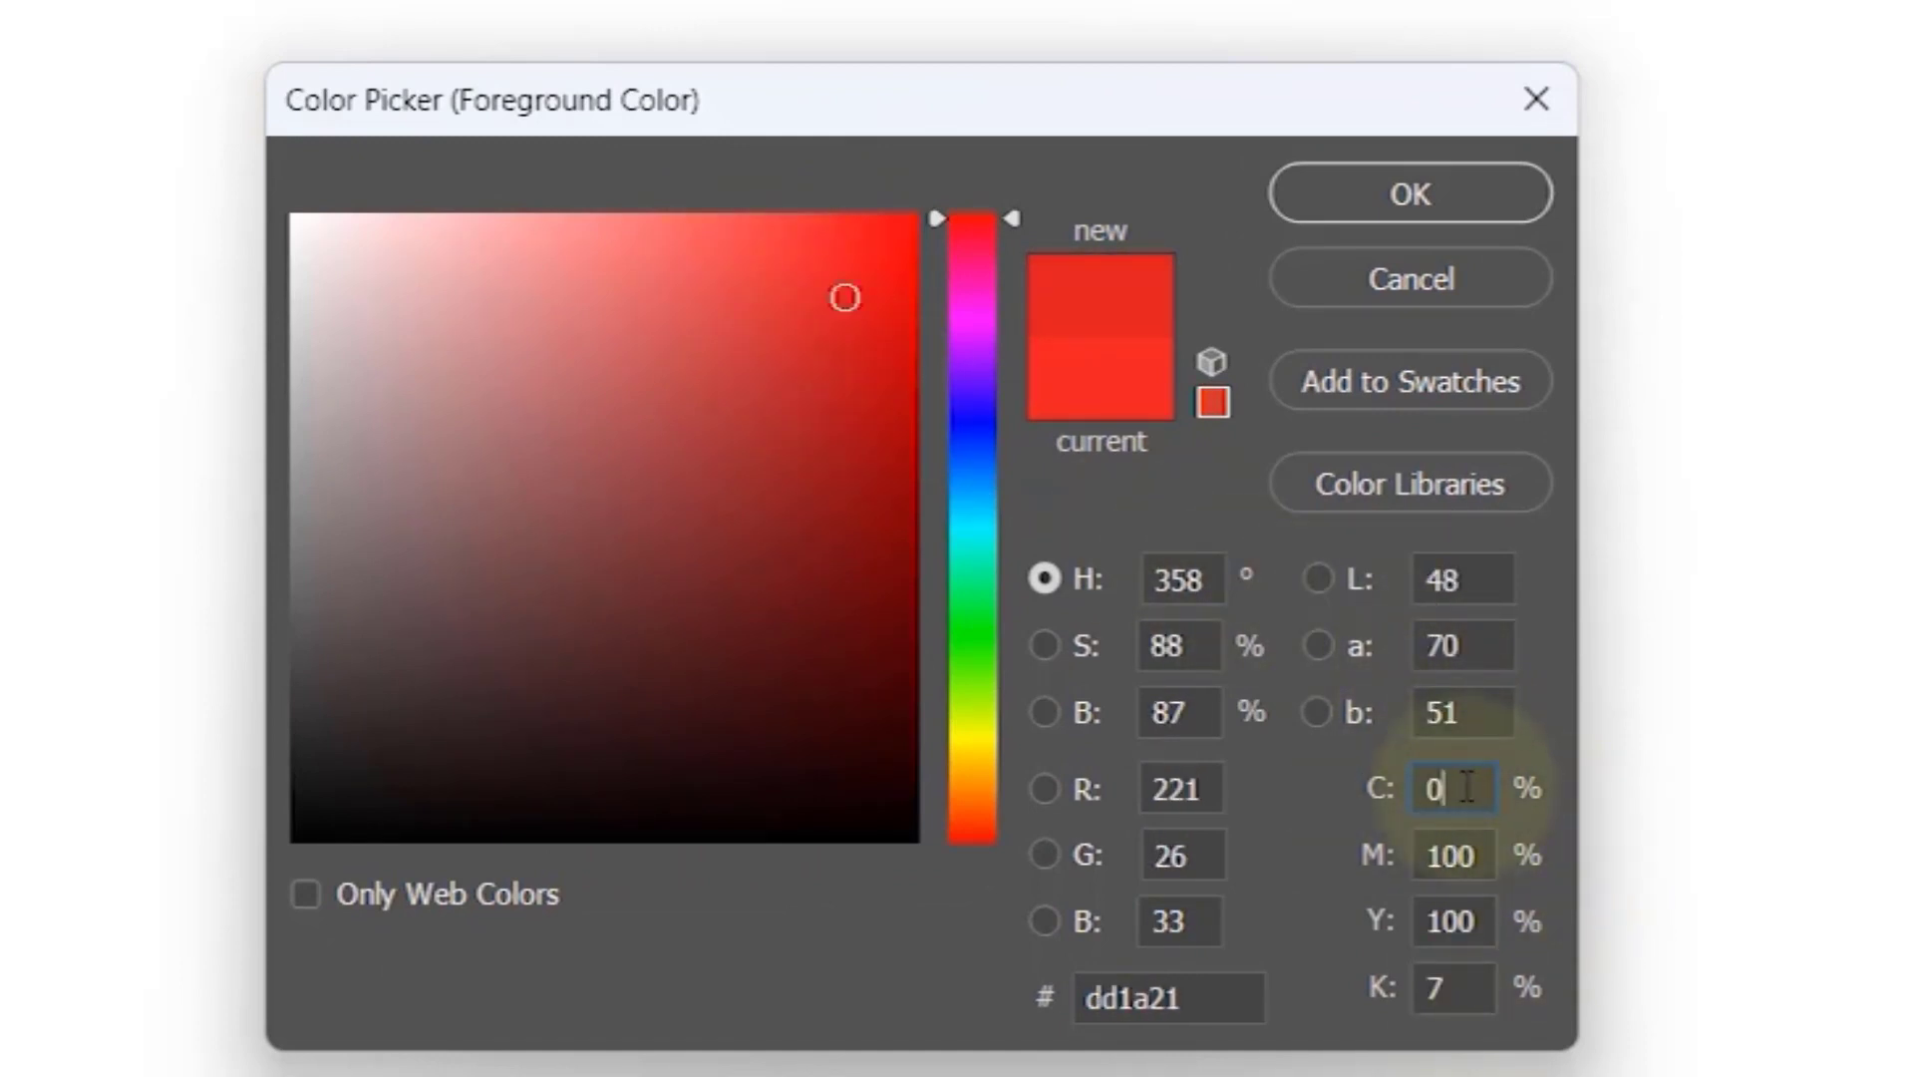
{"action": "double_click", "coordinate": [1490, 855]}
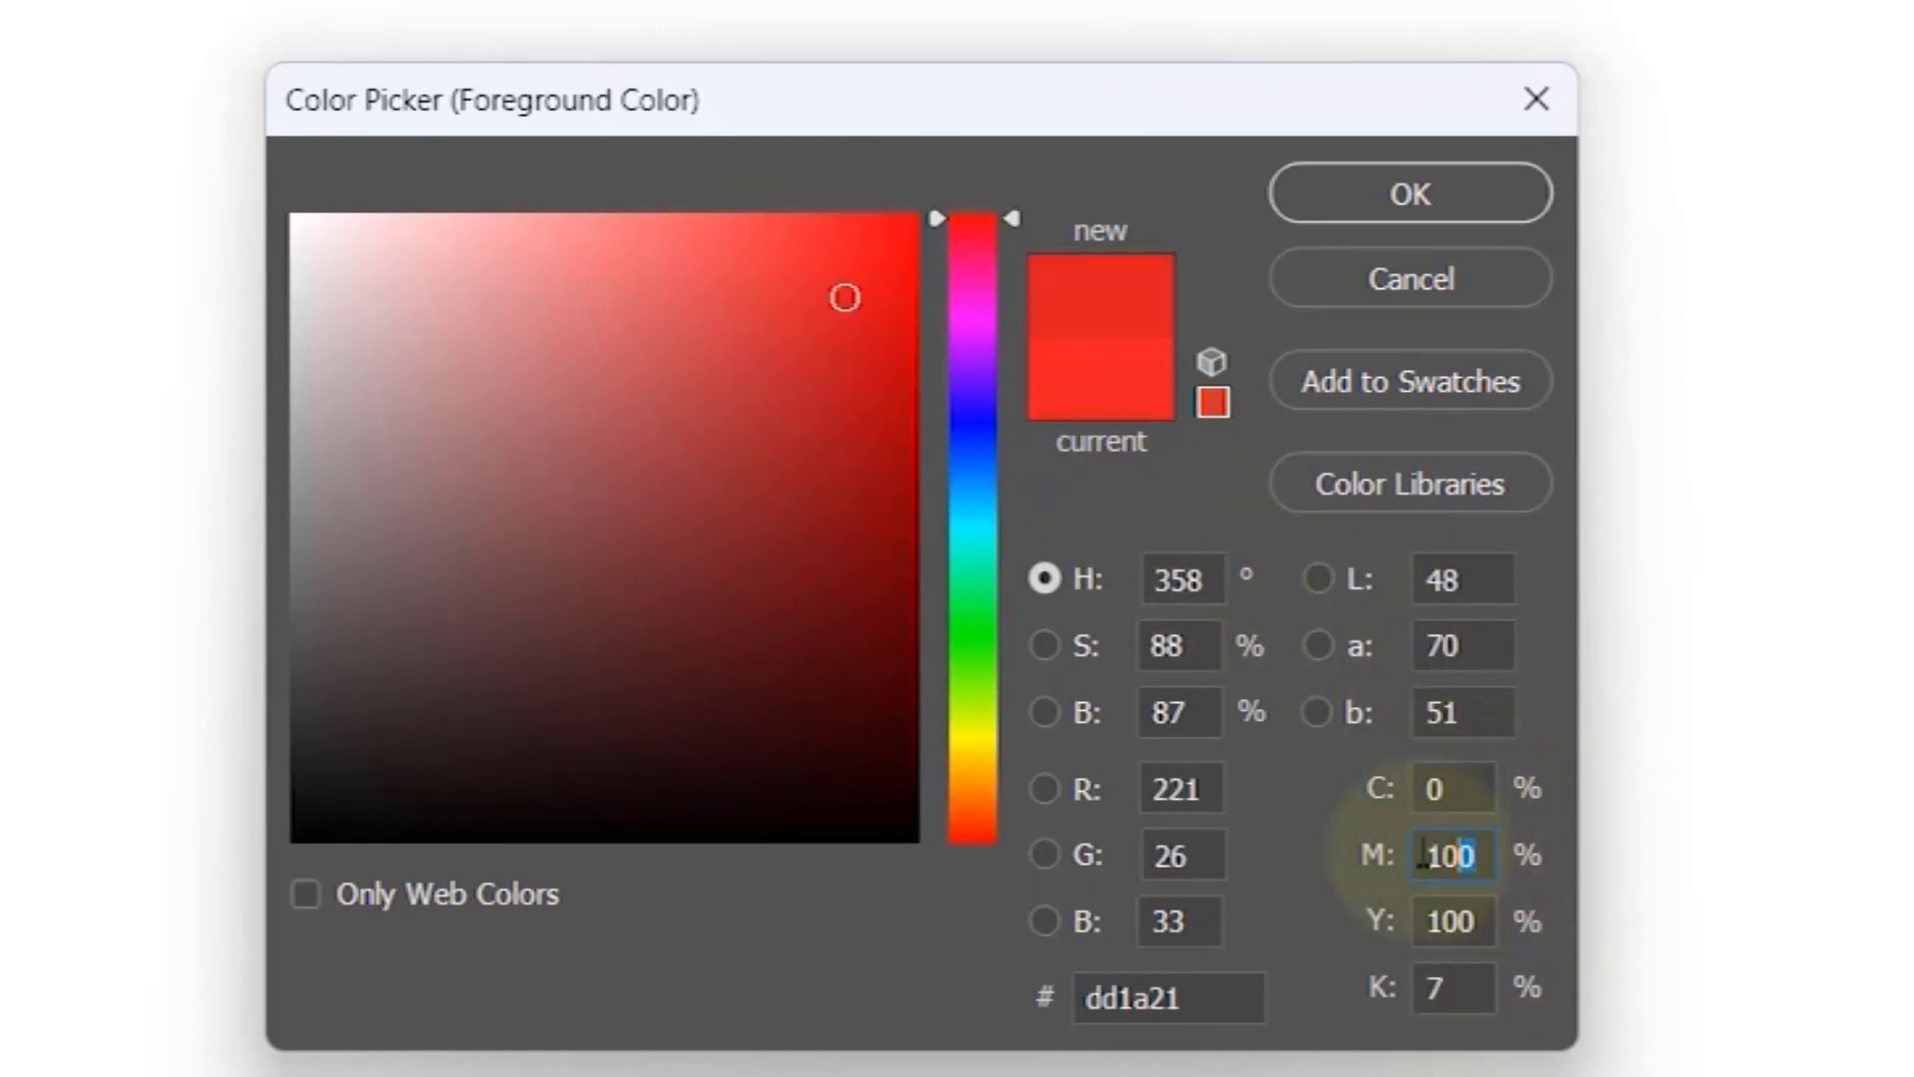
{"action": "double_click", "coordinate": [1486, 919]}
{"action": "type", "text": "100"}
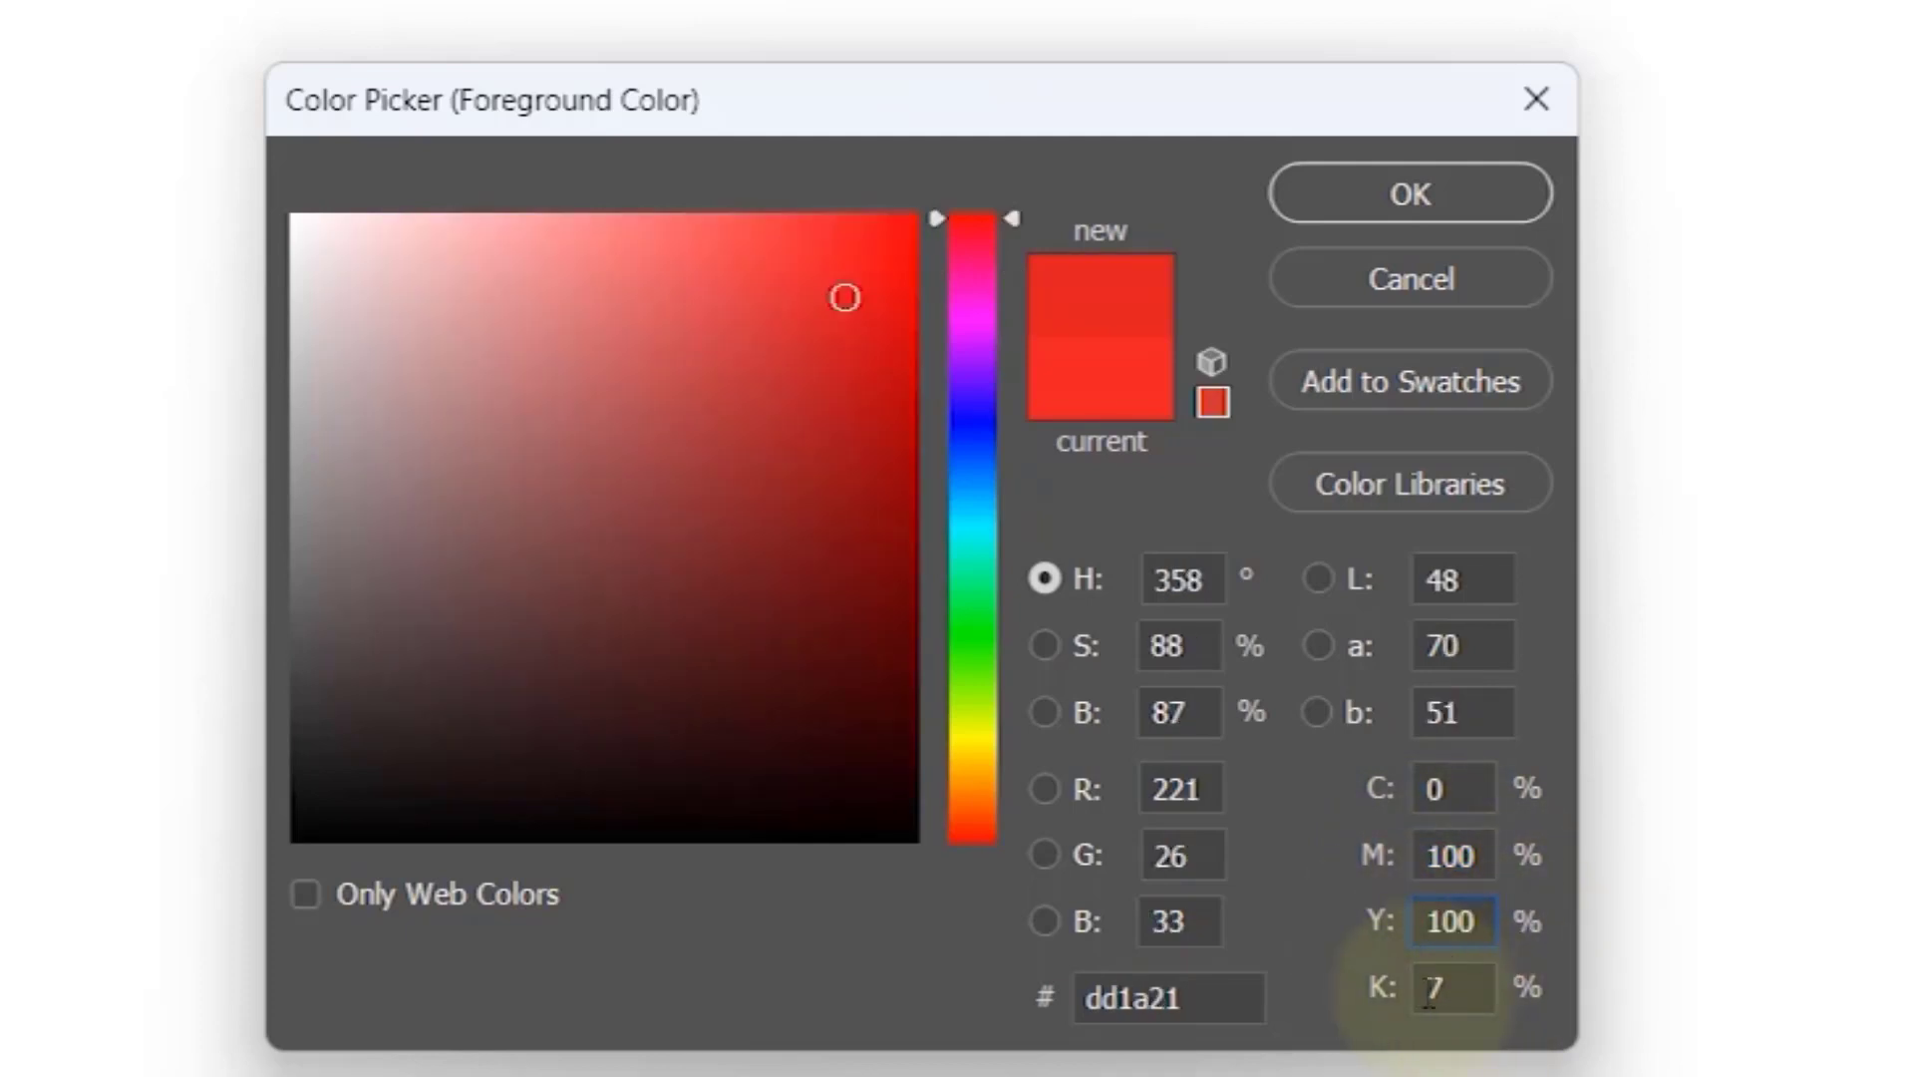
{"action": "left_click", "coordinate": [1366, 991]}
{"action": "type", "text": "0"}
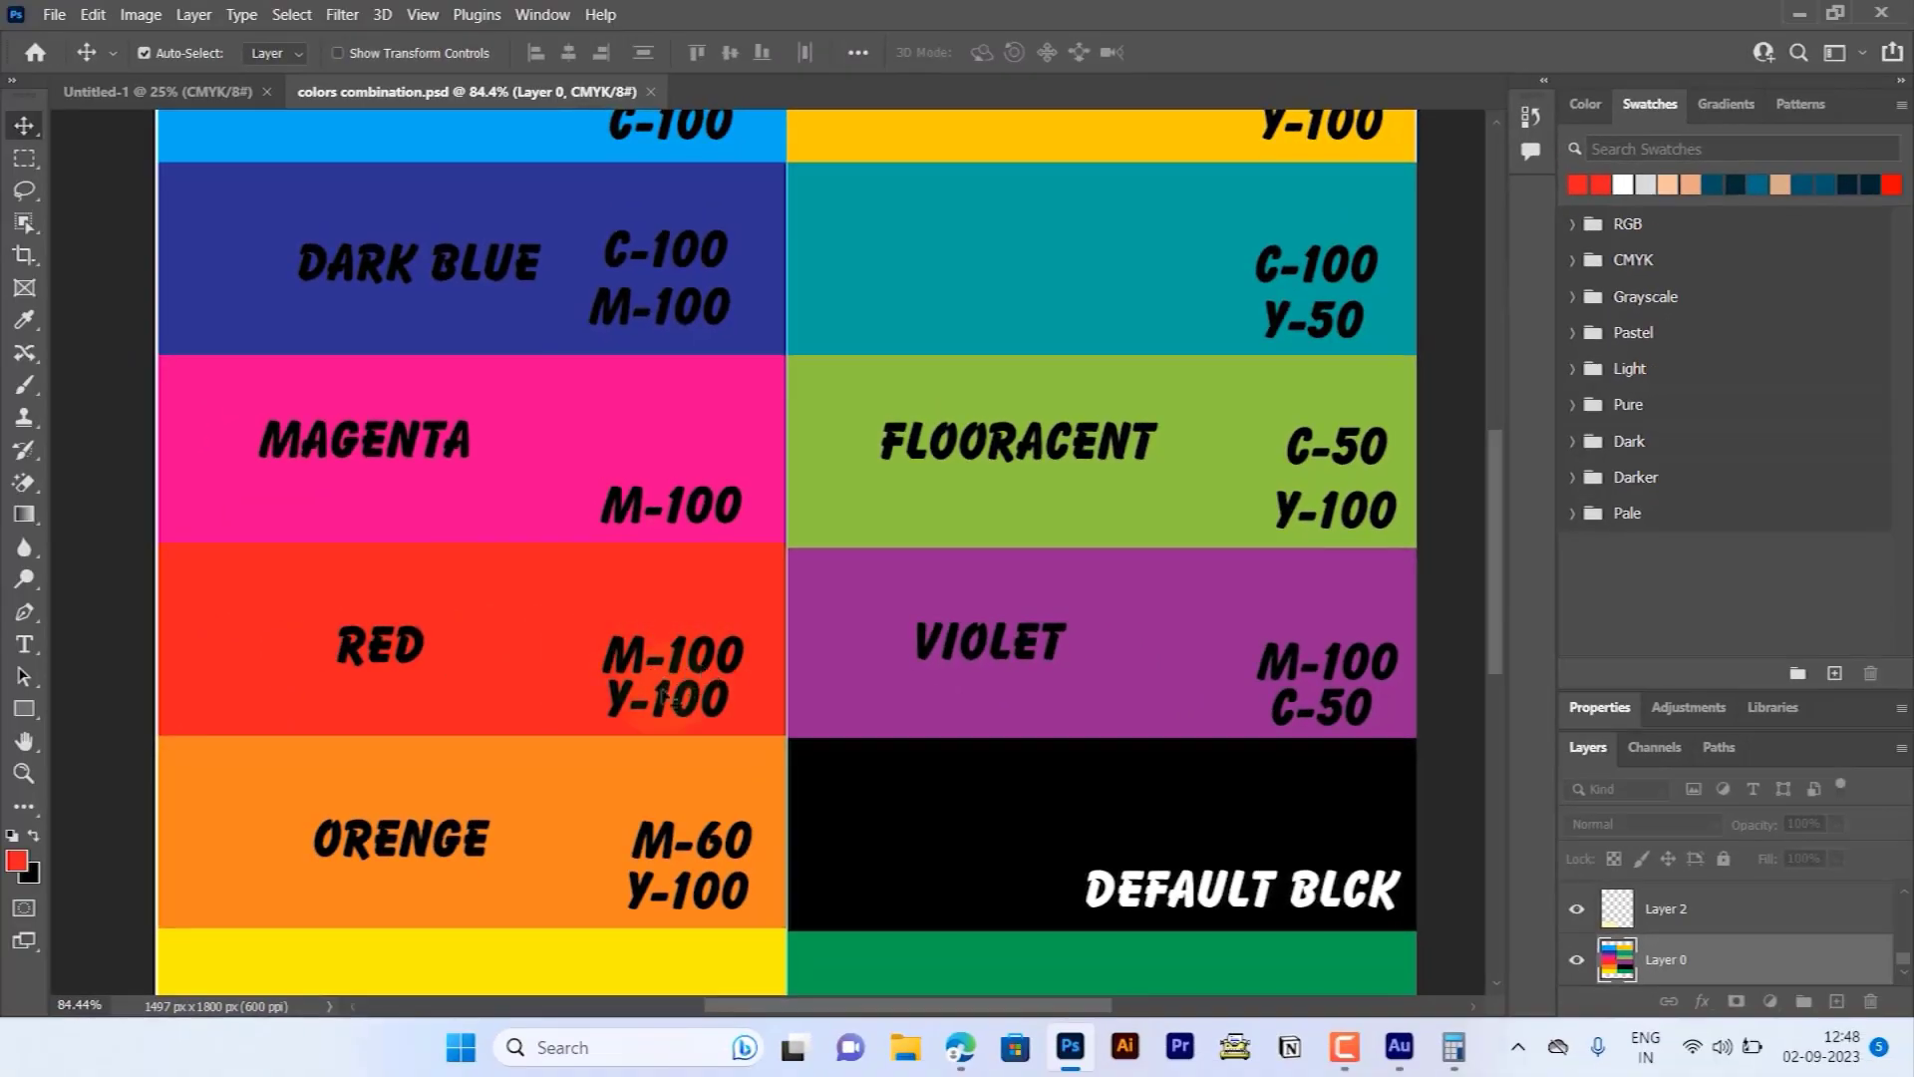
Step: Examine the CMYK values of the named colors in the upper part of the colors combination.psd chart
{"action": "left_click_drag", "start_coordinate": [624, 462], "coordinate": [583, 785]}
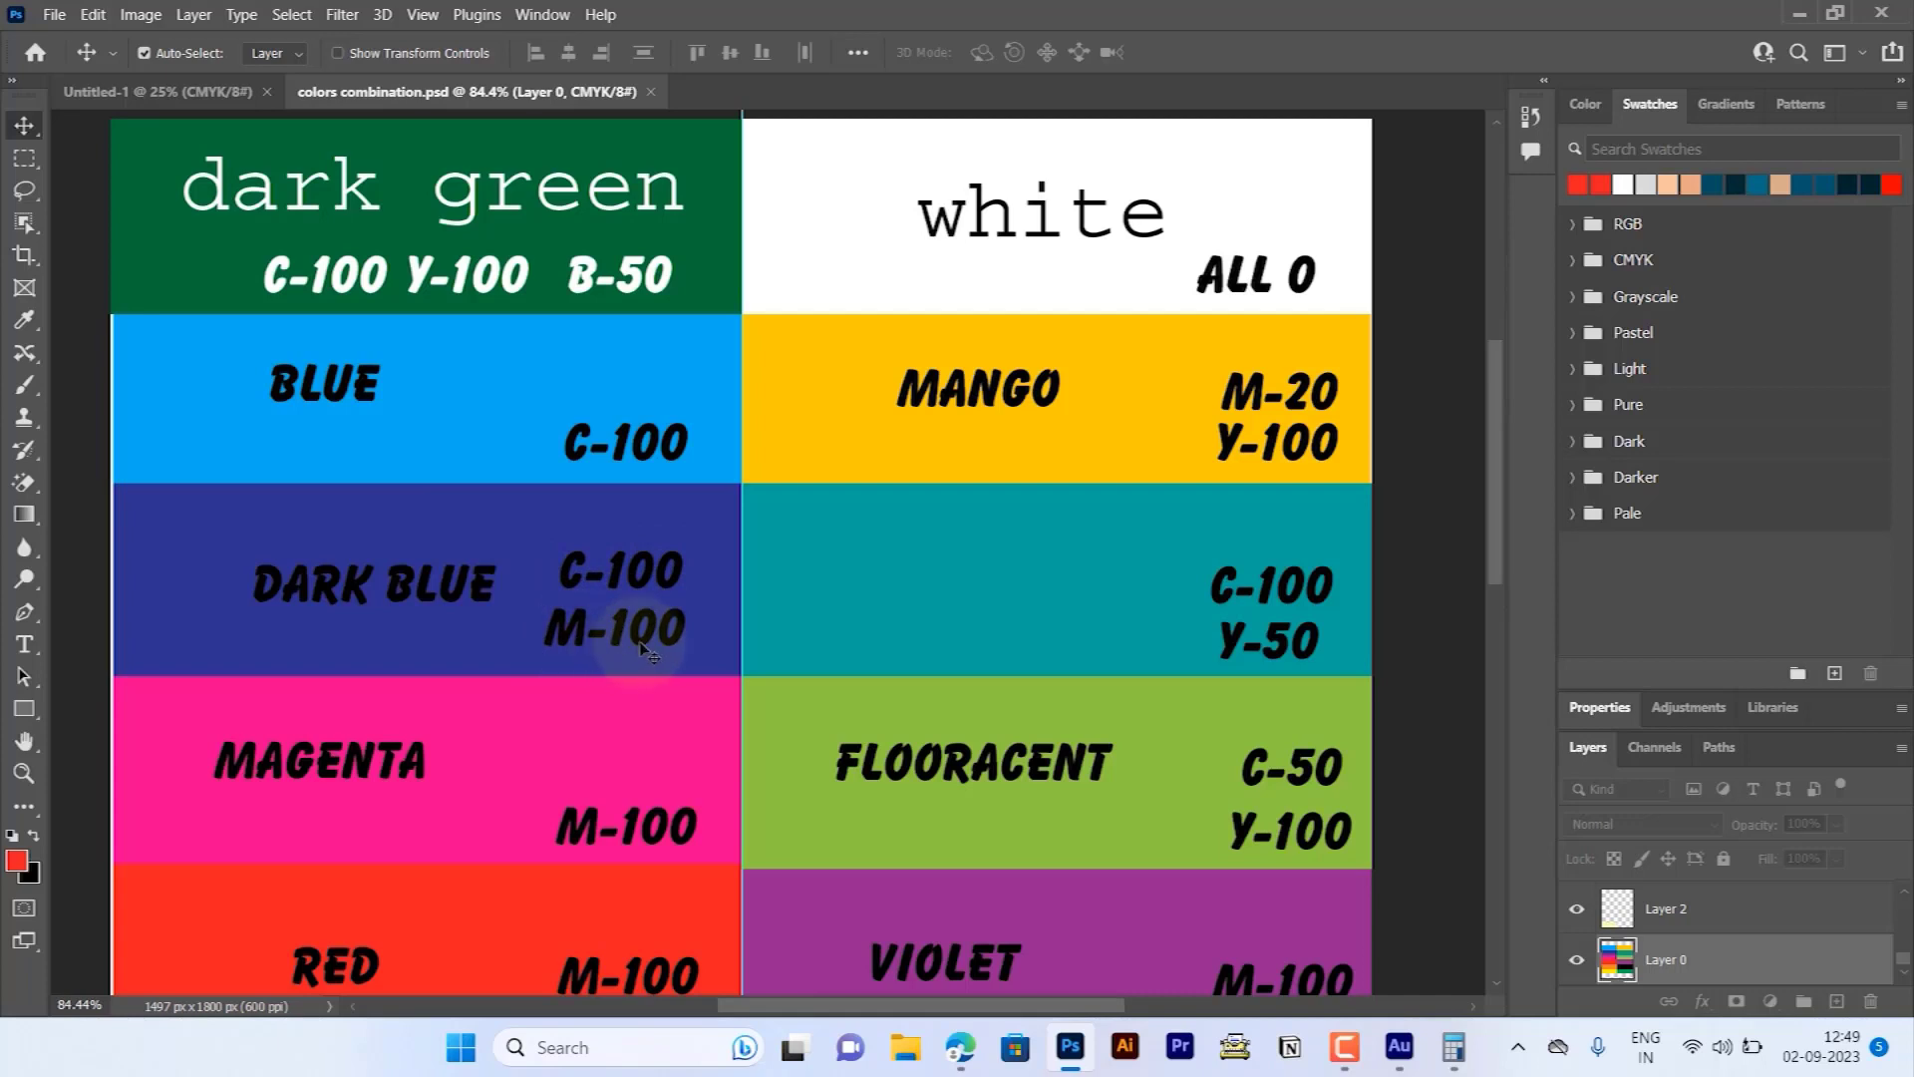
{"action": "left_click_drag", "start_coordinate": [641, 628], "coordinate": [582, 709]}
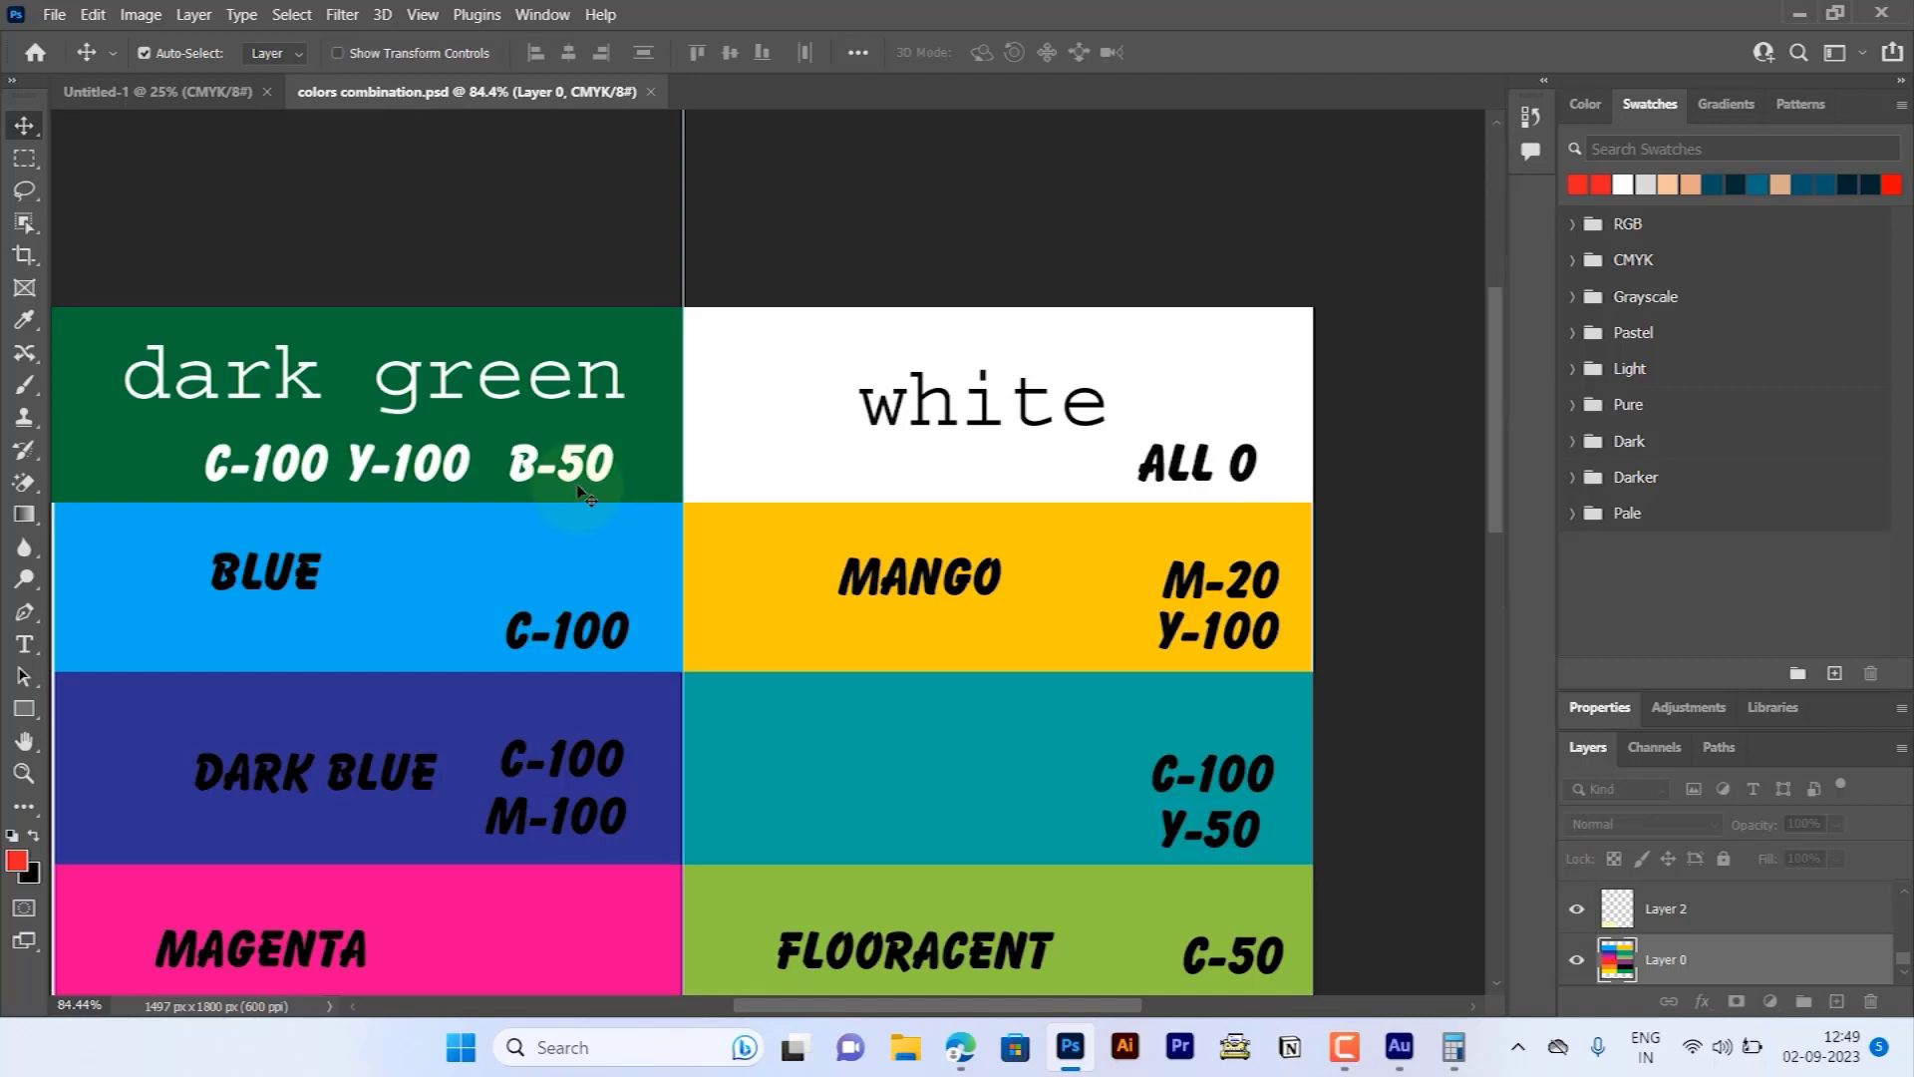
{"action": "left_click_drag", "start_coordinate": [528, 535], "coordinate": [649, 485]}
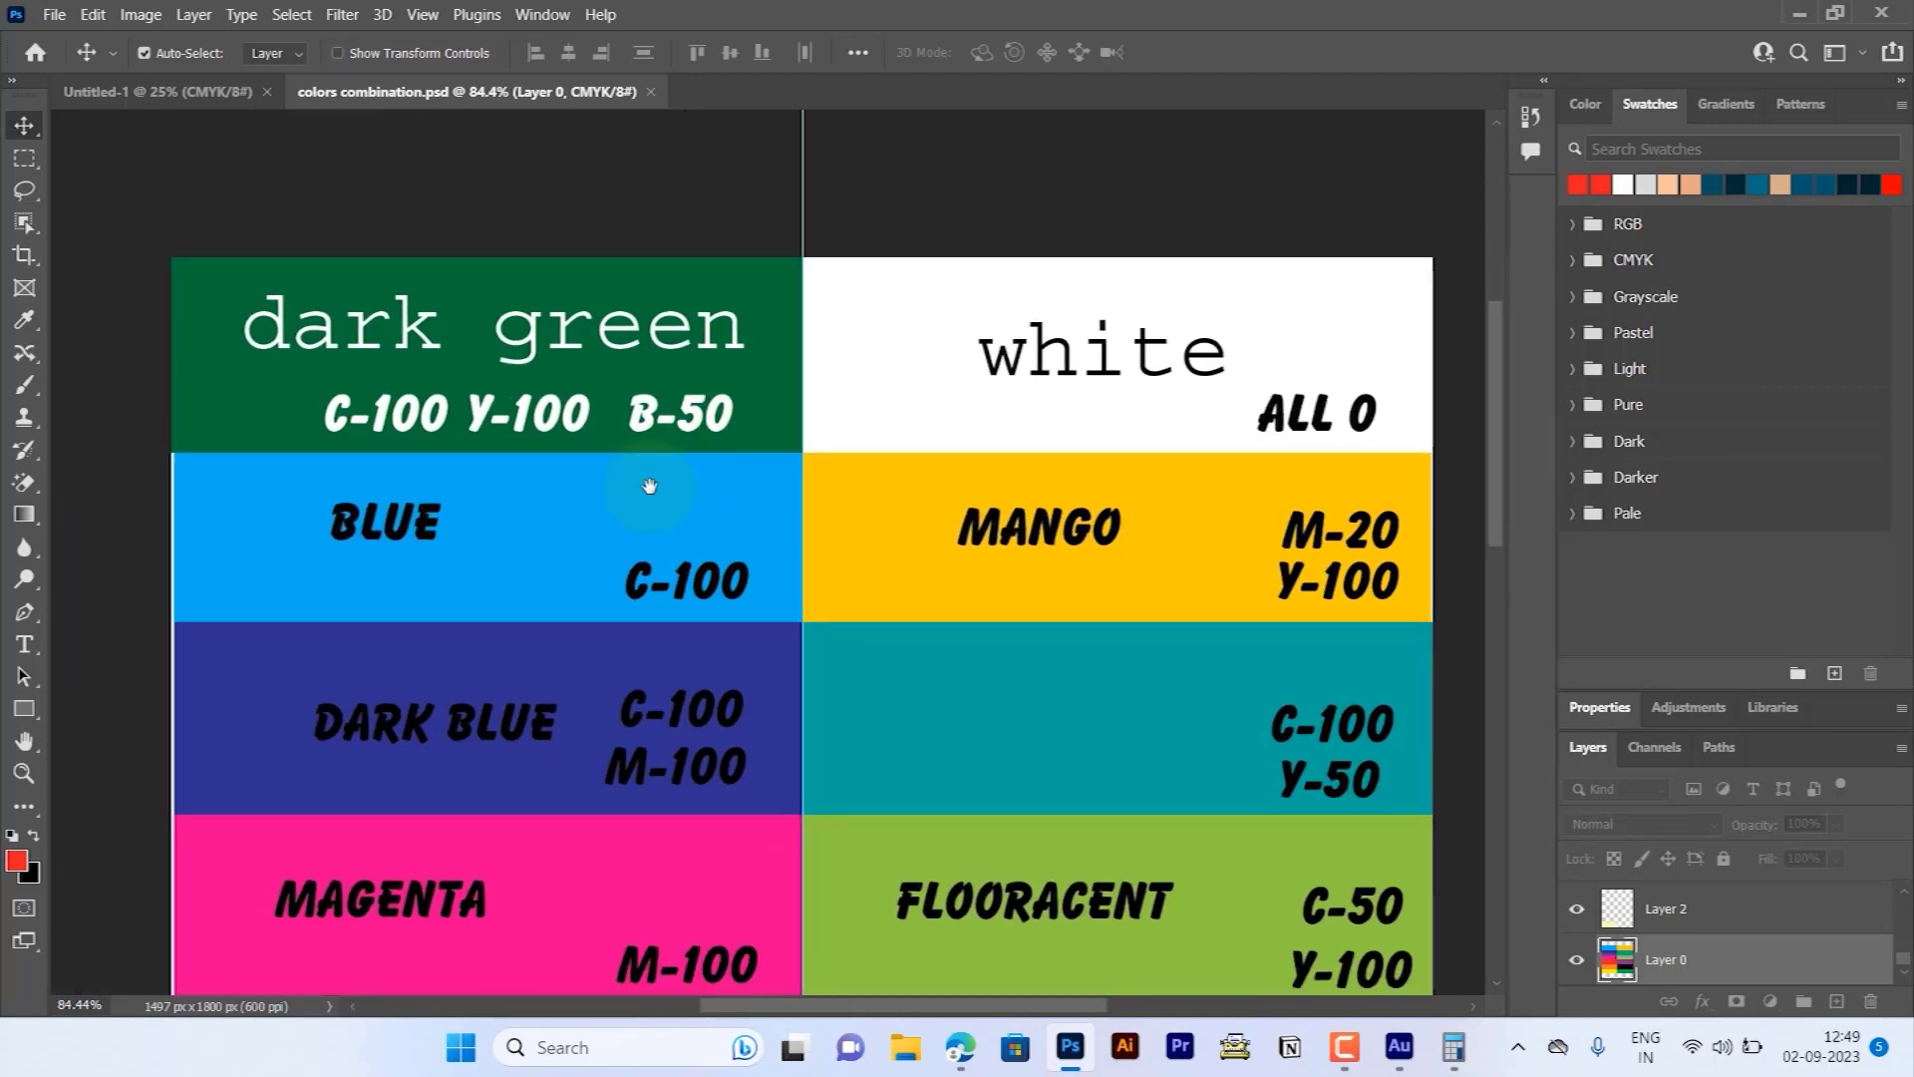